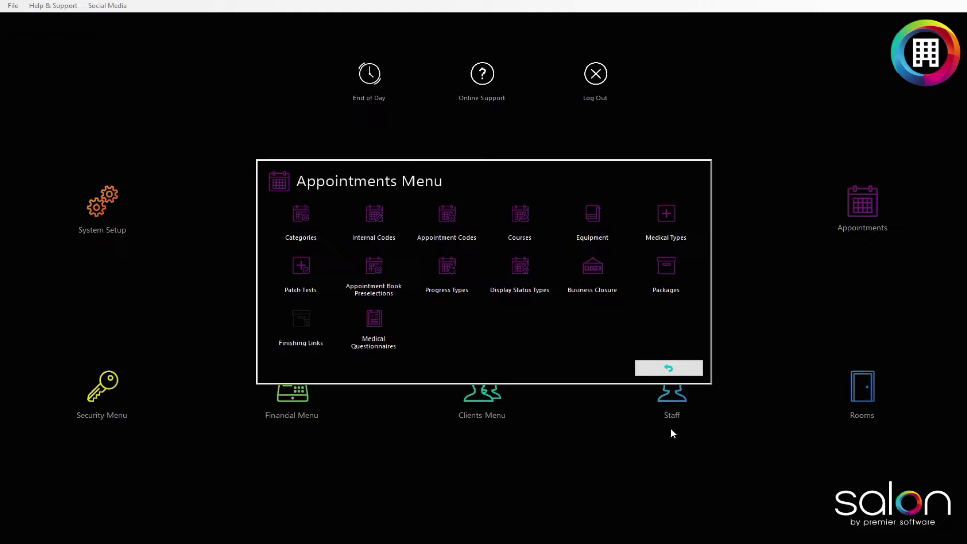
# Add appointment code SHC, 'Silent Hair Colour', under the Hair Colour category
pyautogui.click(447, 219)
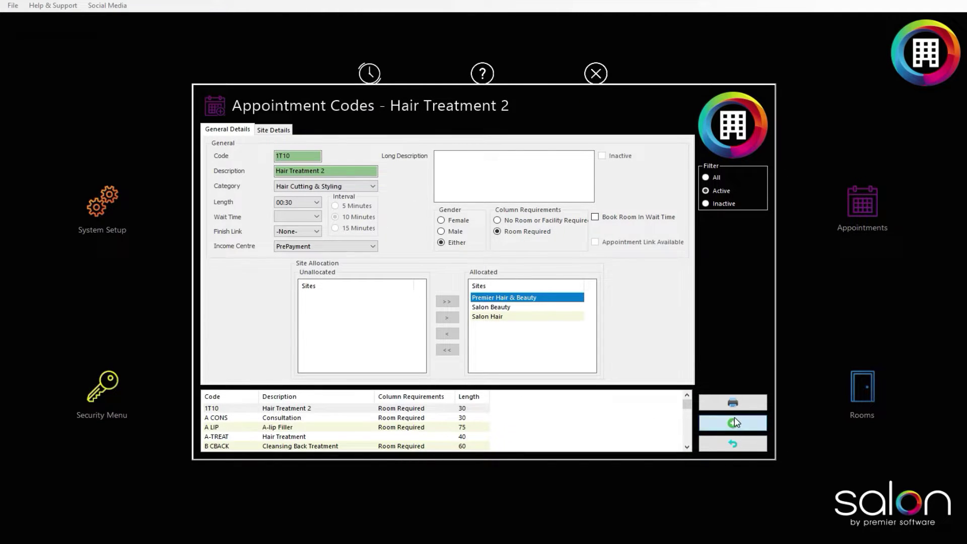
pyautogui.click(732, 424)
pyautogui.write('SHC')
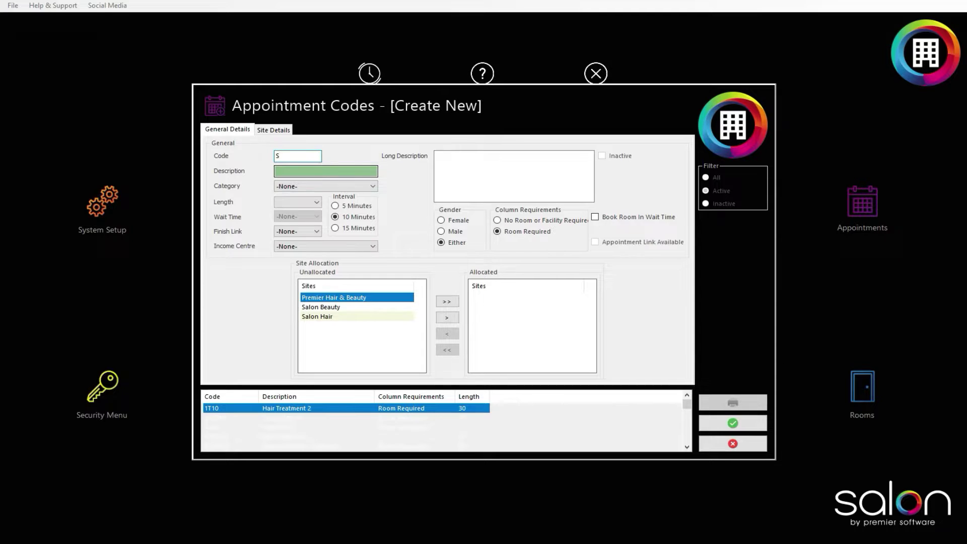
pyautogui.click(342, 171)
pyautogui.write('Silent Hair Colour')
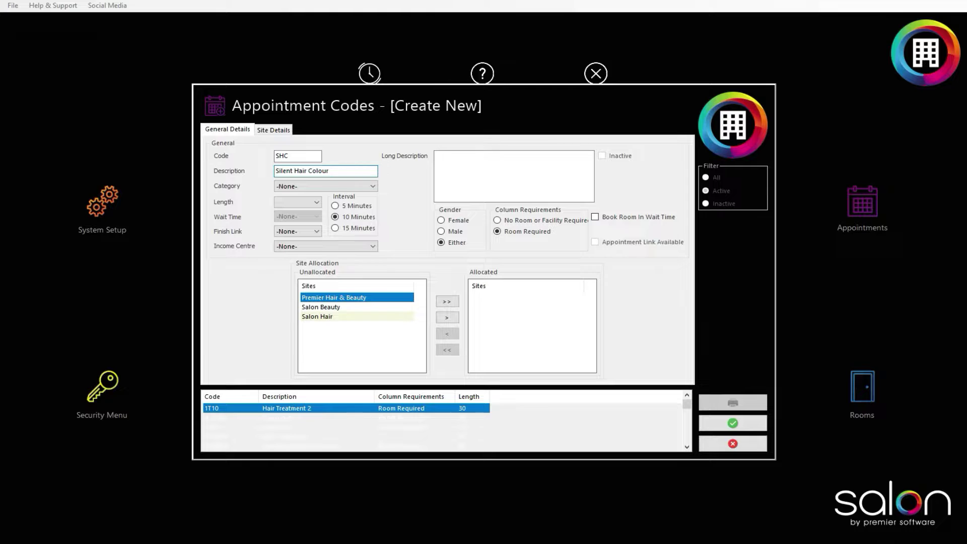
pyautogui.click(372, 186)
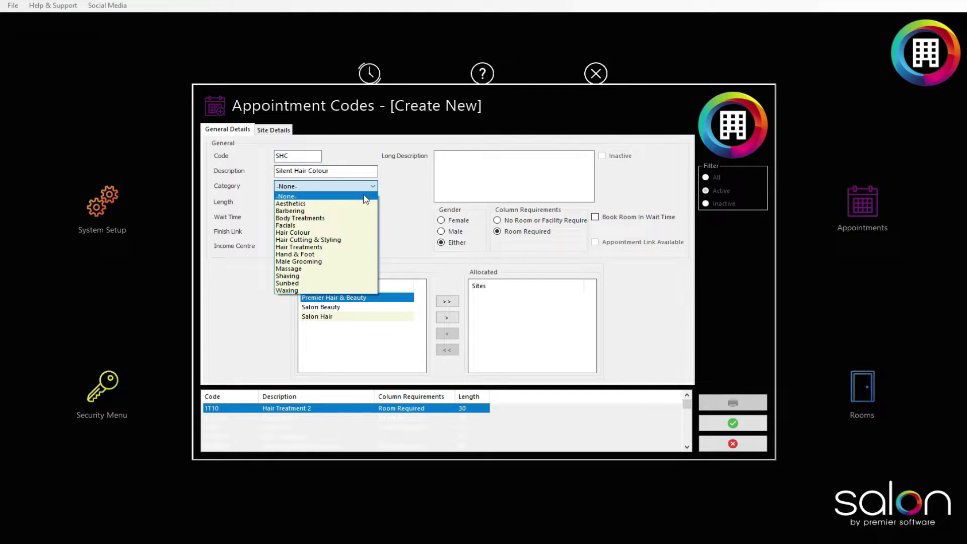
pyautogui.click(325, 227)
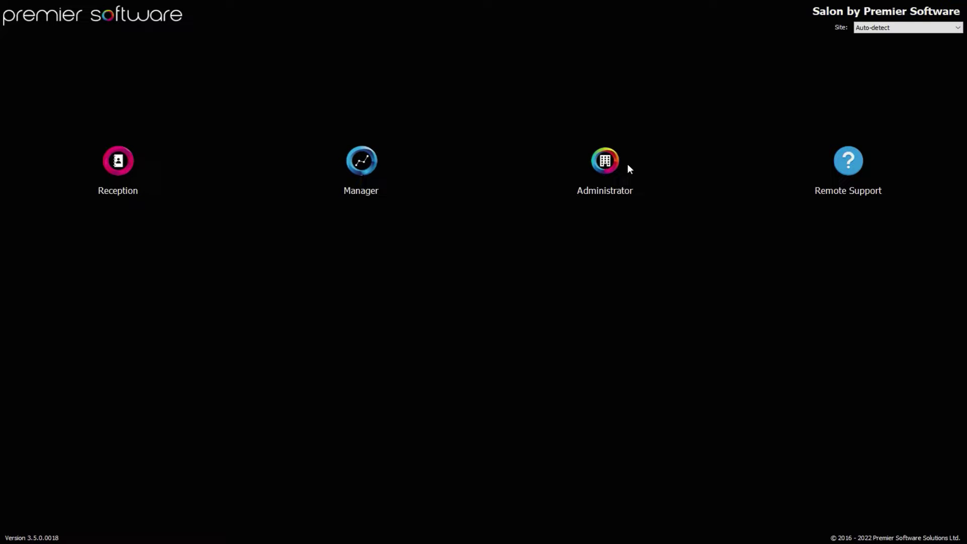
# Save a marketing client selection of clients who visited in the last 3 months
pyautogui.click(613, 173)
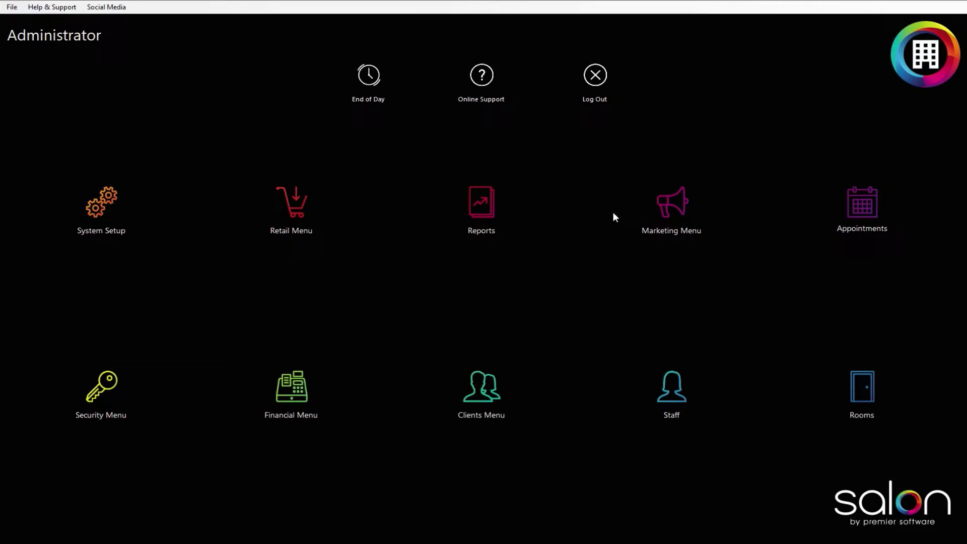
pyautogui.click(680, 199)
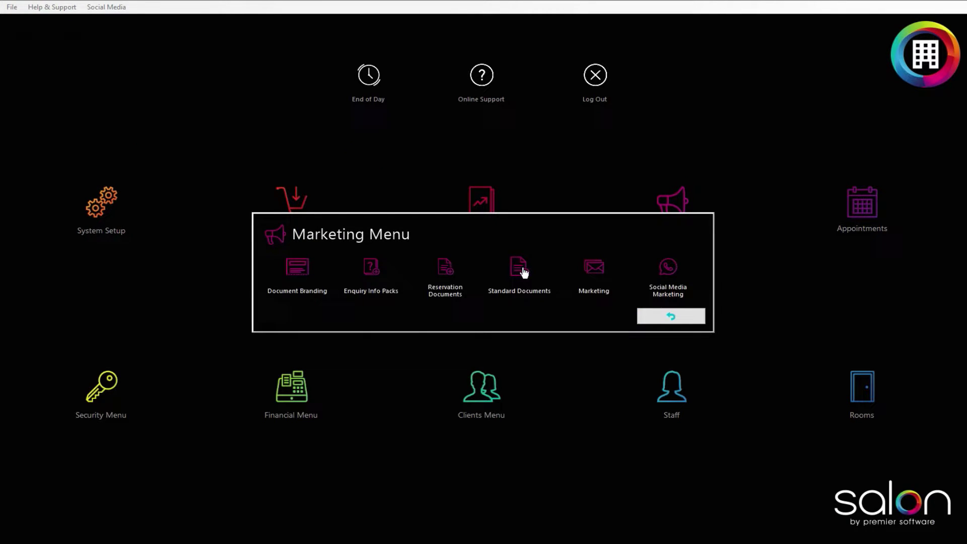
pyautogui.click(523, 270)
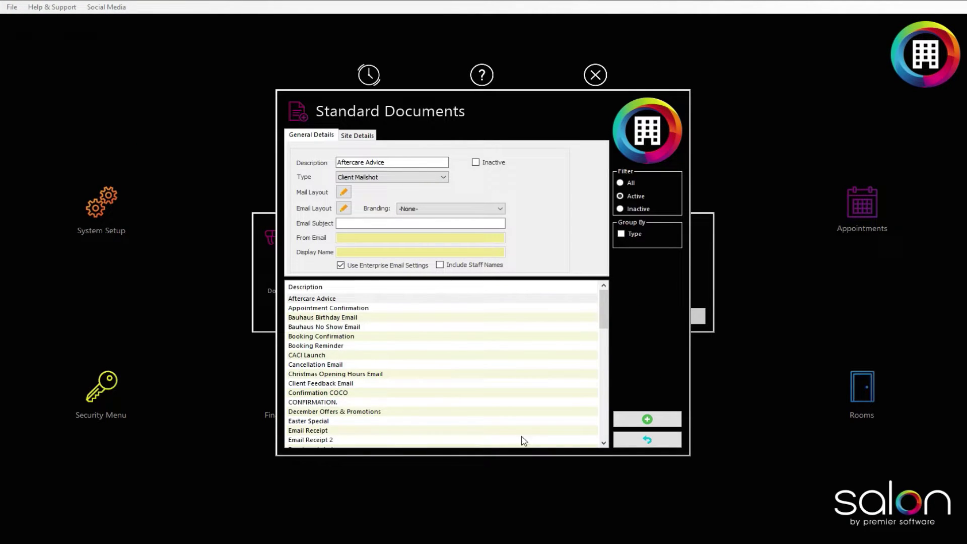
pyautogui.click(647, 441)
pyautogui.click(589, 268)
pyautogui.click(198, 70)
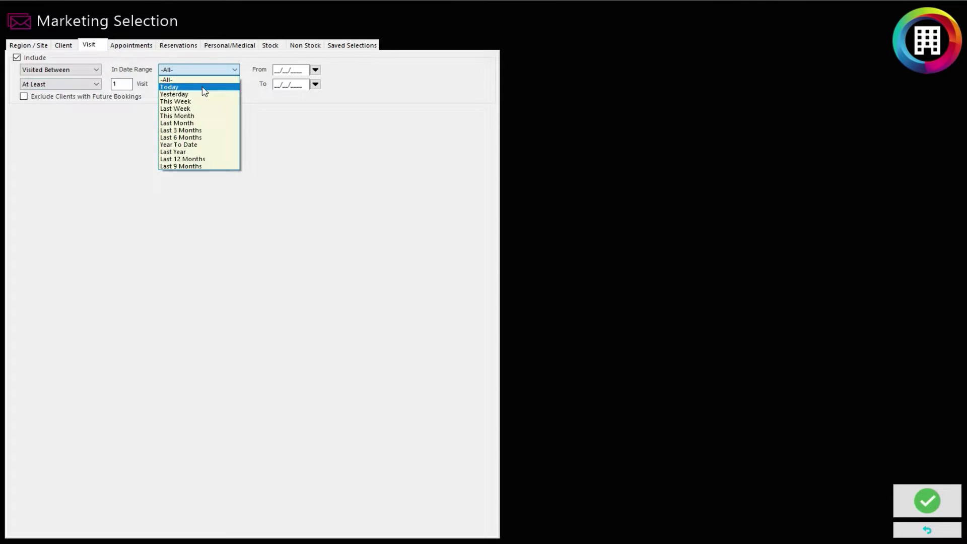
pyautogui.click(180, 130)
pyautogui.click(927, 501)
pyautogui.write('Silent Appointm')
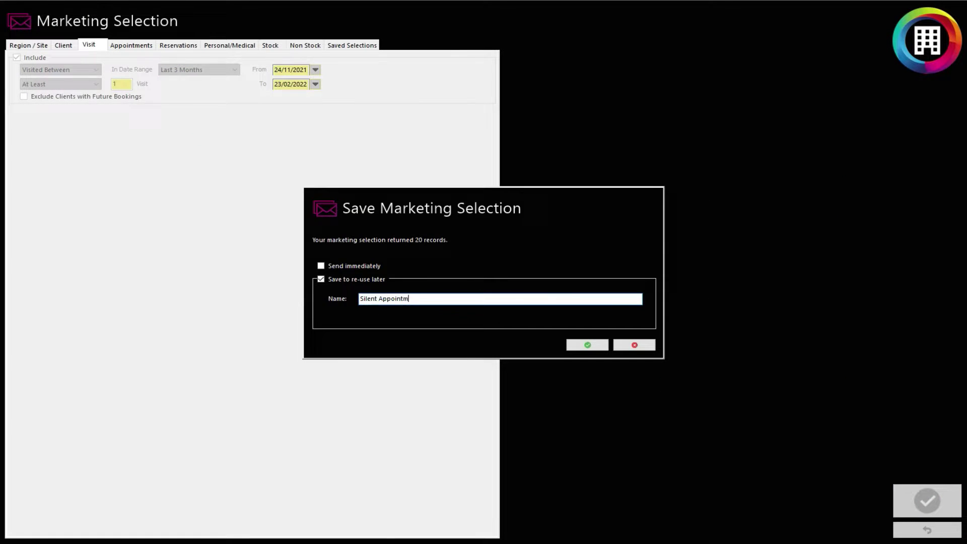
pyautogui.write('ent')
# Start a new social media post announcing silent appointments from 7:00 to 9:00 p.m
pyautogui.click(665, 267)
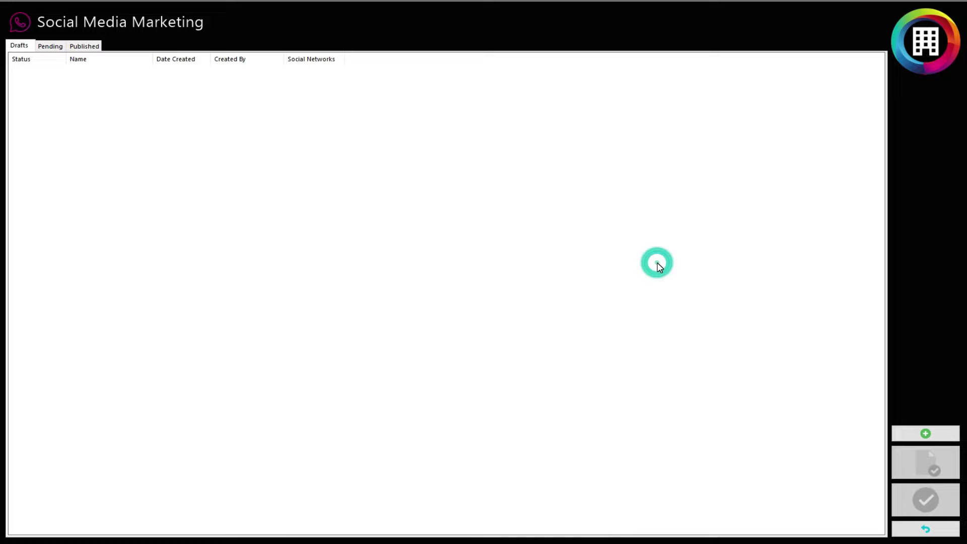
pyautogui.click(50, 46)
pyautogui.click(45, 70)
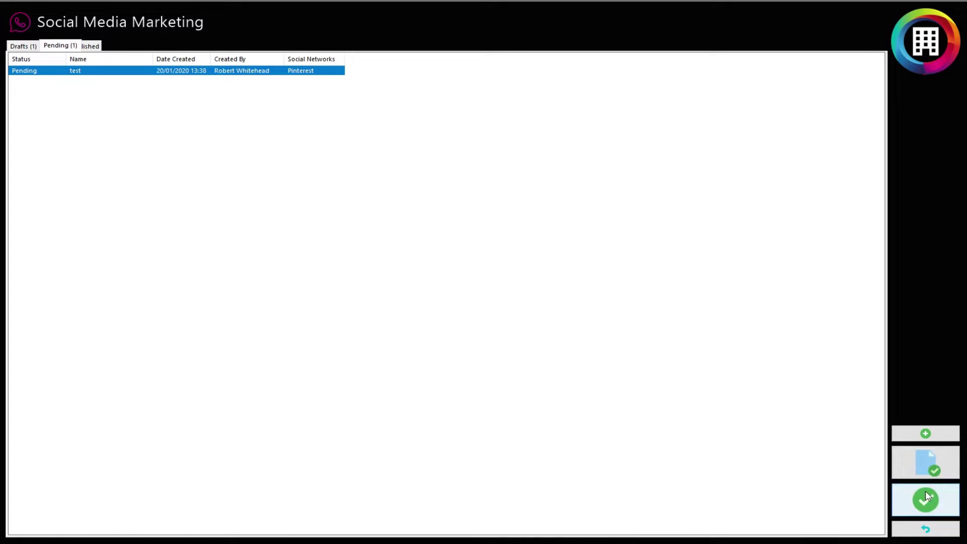
pyautogui.click(926, 432)
pyautogui.click(433, 258)
pyautogui.write('We now offer s')
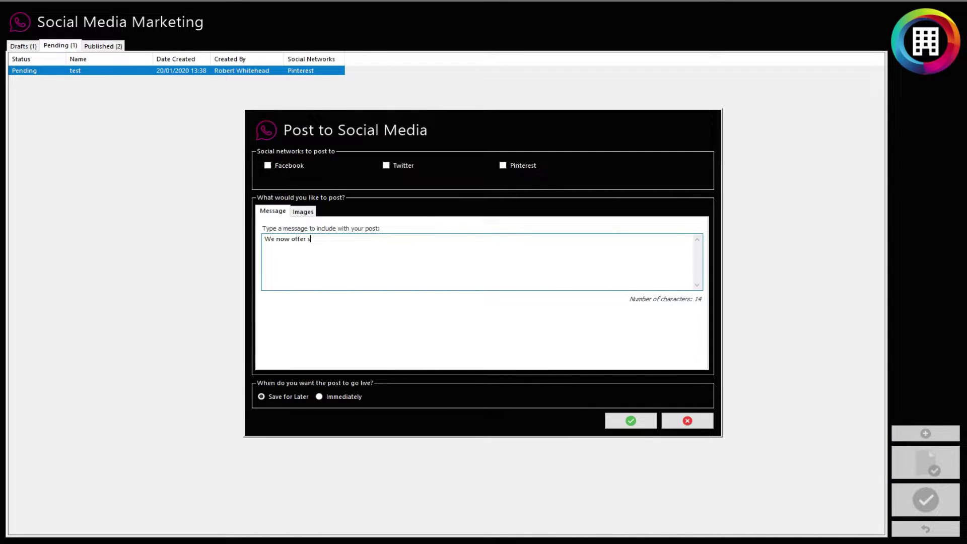
pyautogui.write('ilent appointments between 7:00 p.m. - 9:00 p.m. on')
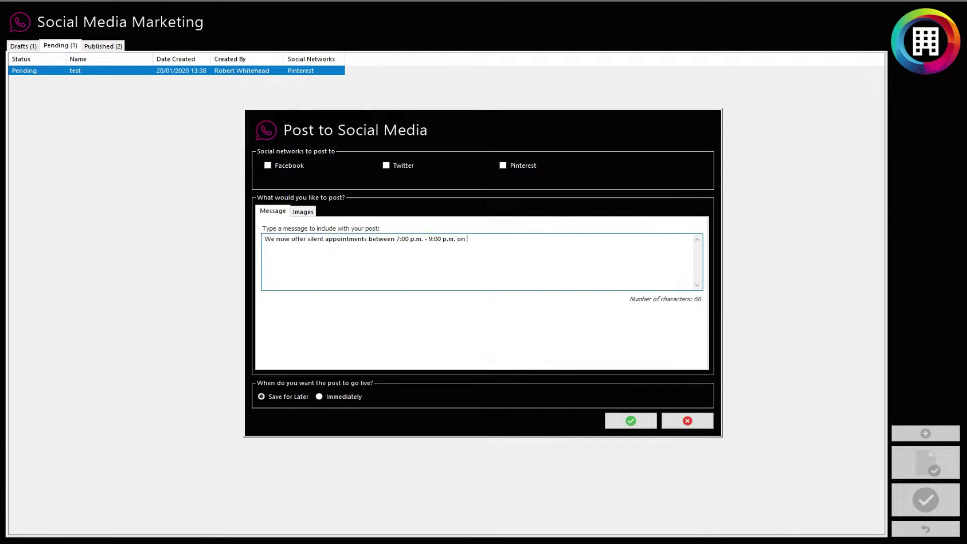
pyautogui.write('Thursdays!')
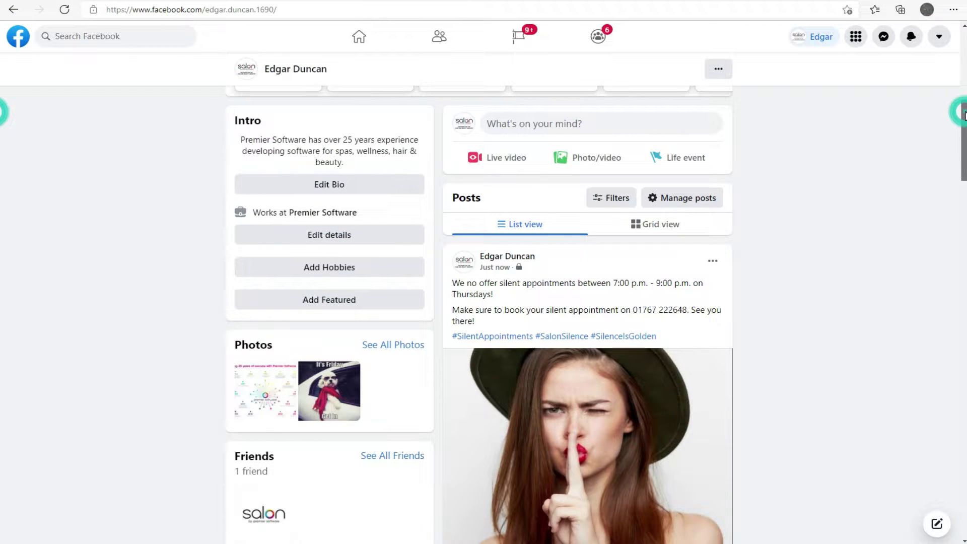
pyautogui.moveTo(962, 112); pyautogui.dragTo(963, 162)
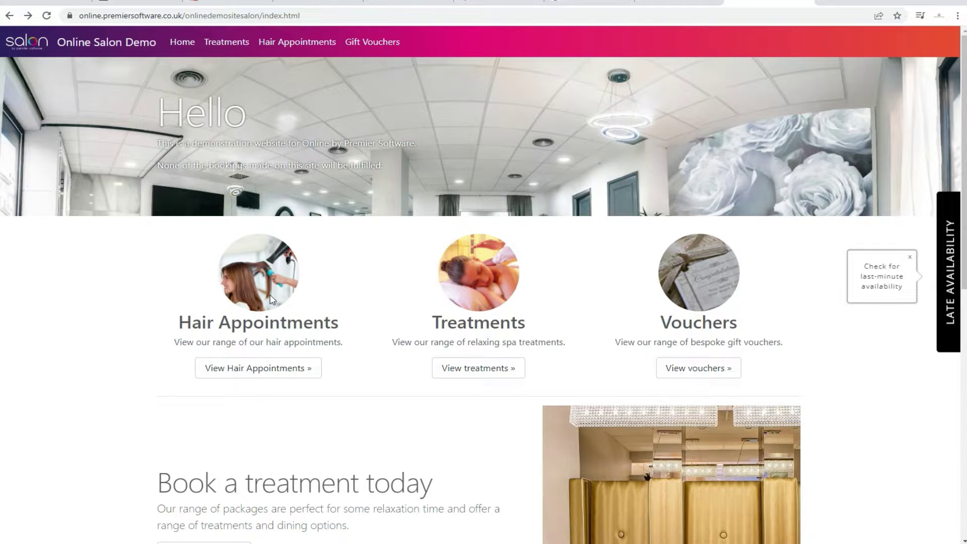
# Check Cut & Blow Dry availability for 24 and 25 February 2022
pyautogui.click(268, 368)
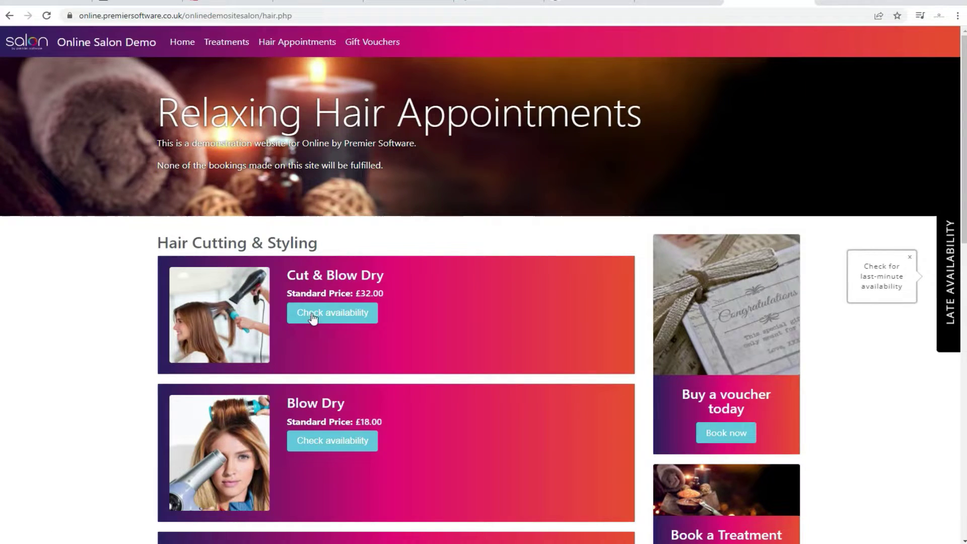
pyautogui.click(313, 314)
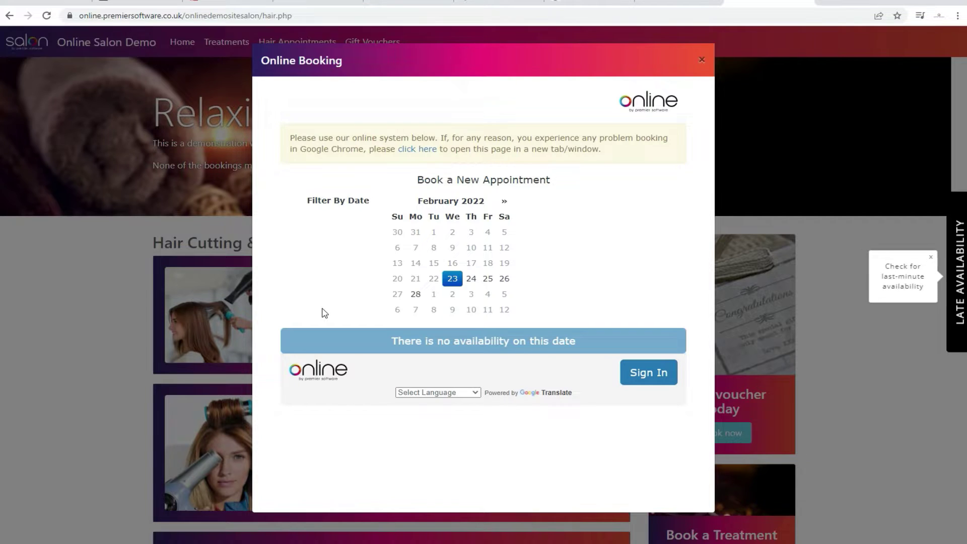
pyautogui.click(471, 279)
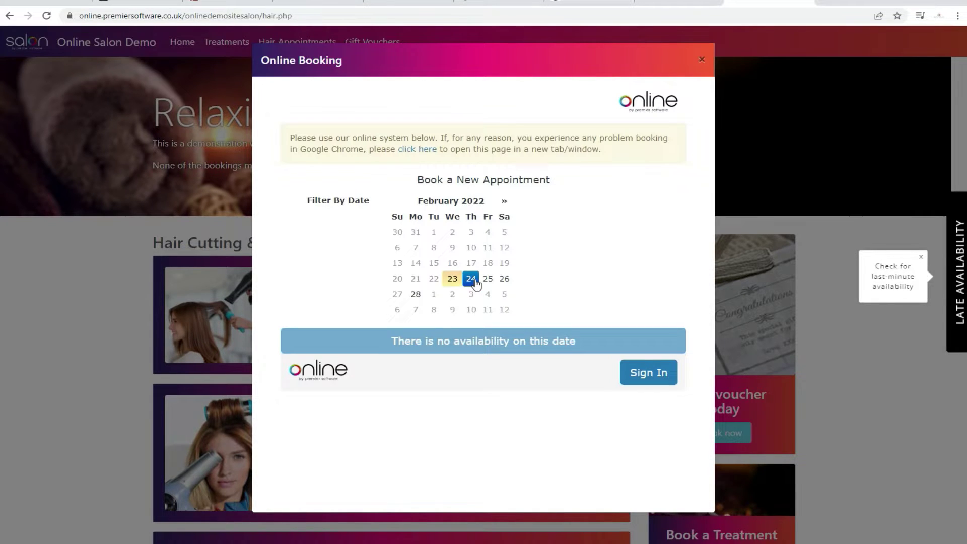
pyautogui.click(488, 279)
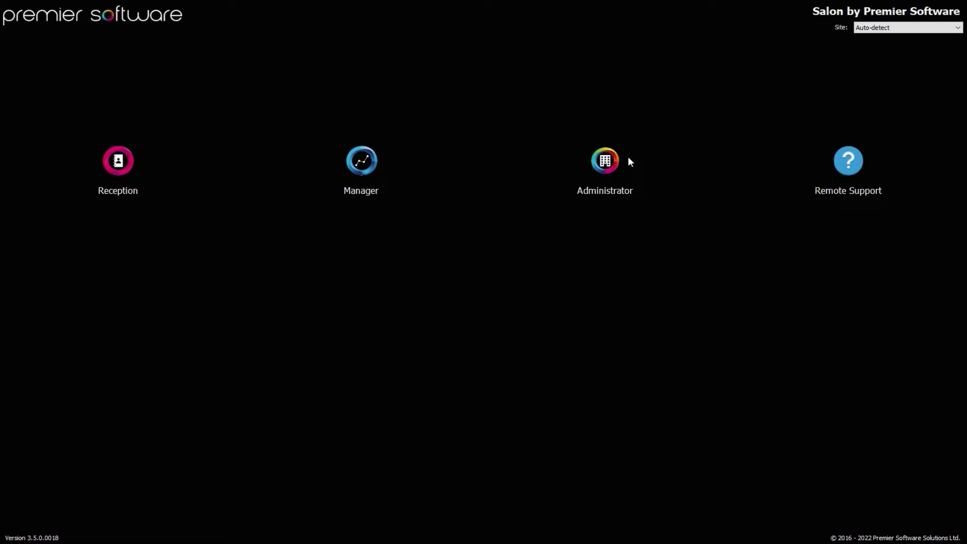
# In Hair Treatment 2's Site Details, tick Web Bookable for Premier Hair & Beauty
pyautogui.click(605, 160)
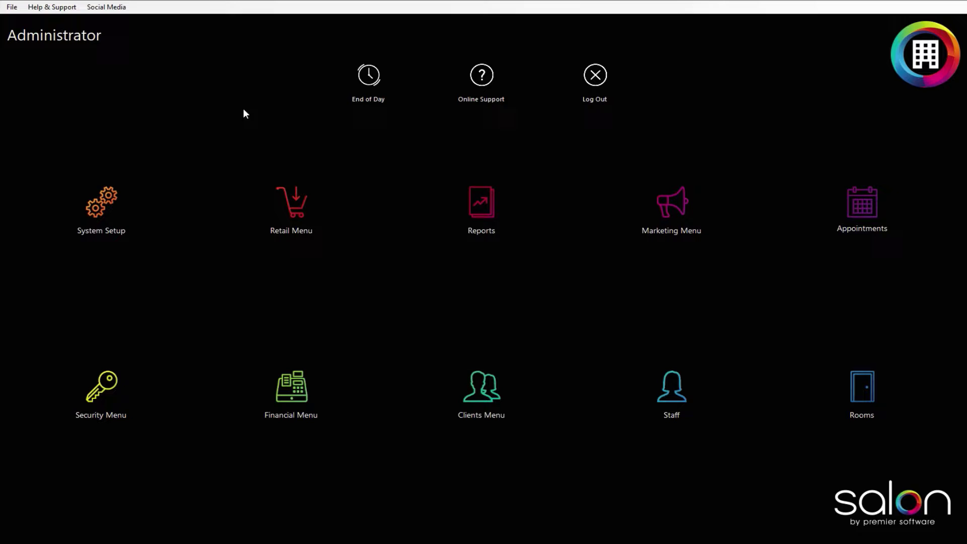
pyautogui.click(871, 209)
pyautogui.click(436, 215)
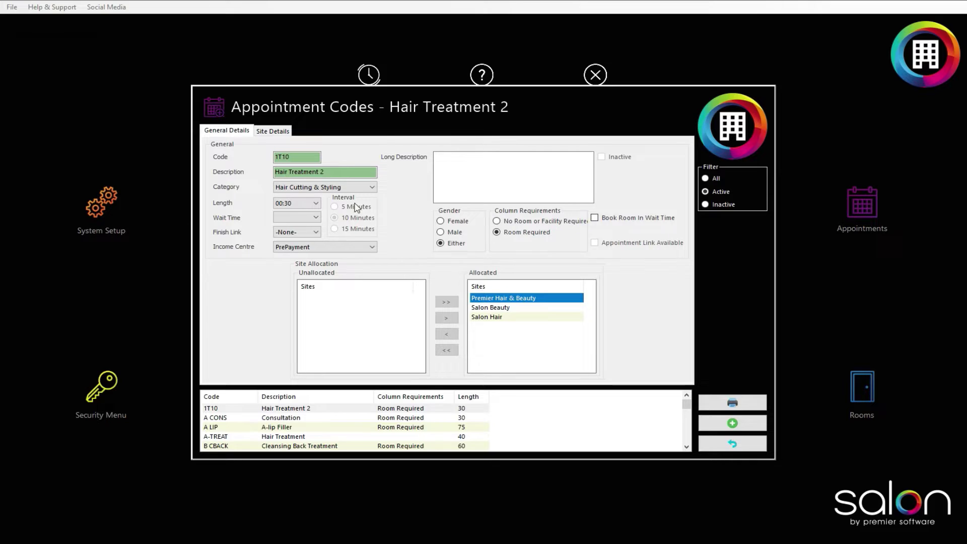
pyautogui.click(273, 131)
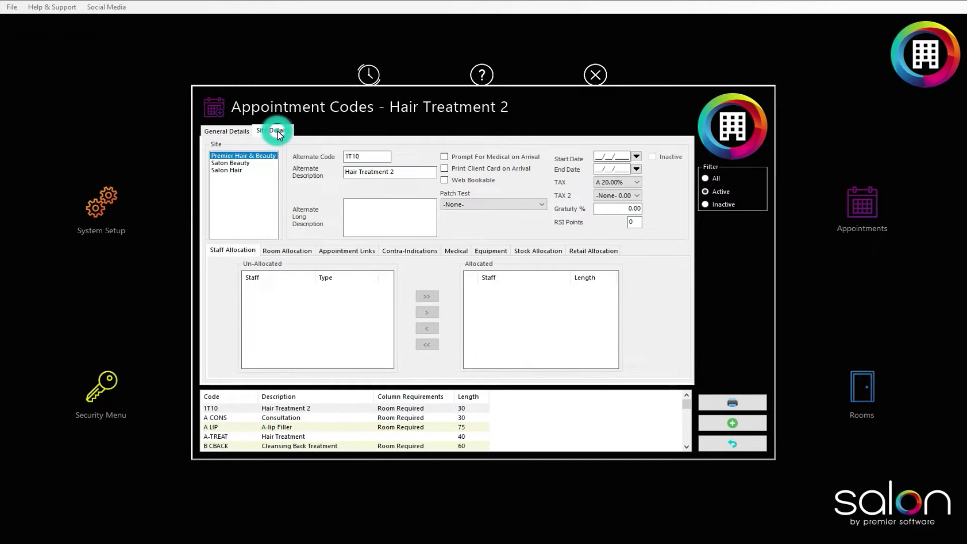
pyautogui.click(243, 156)
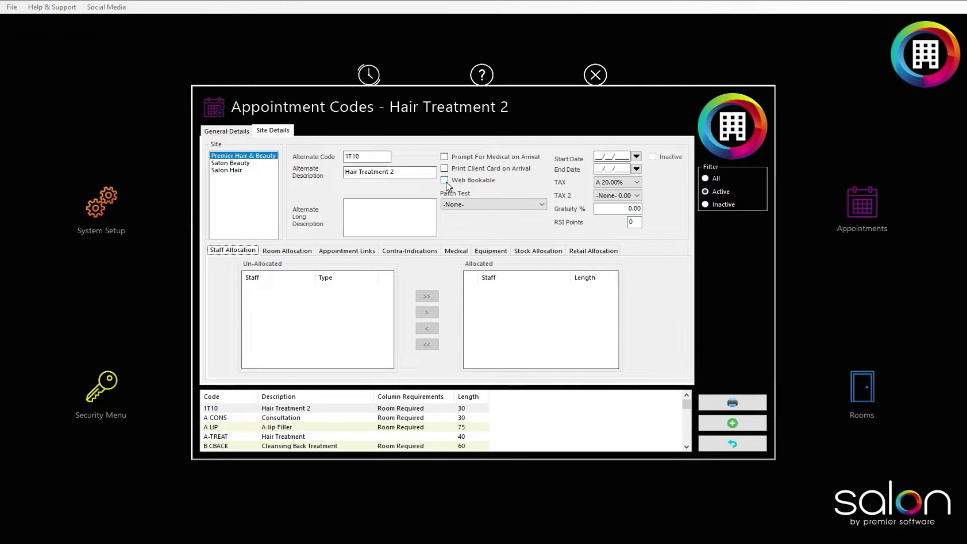
pyautogui.click(445, 180)
pyautogui.click(445, 179)
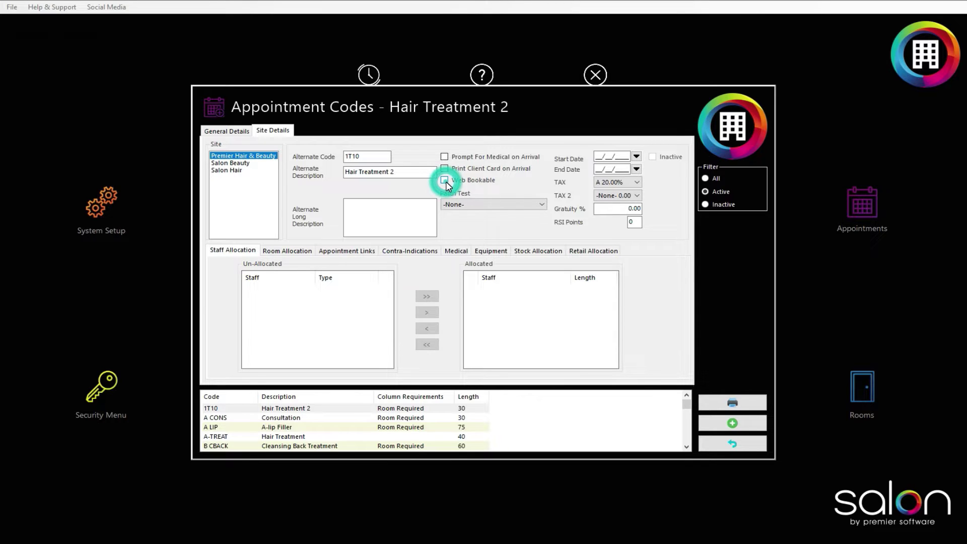
pyautogui.click(445, 179)
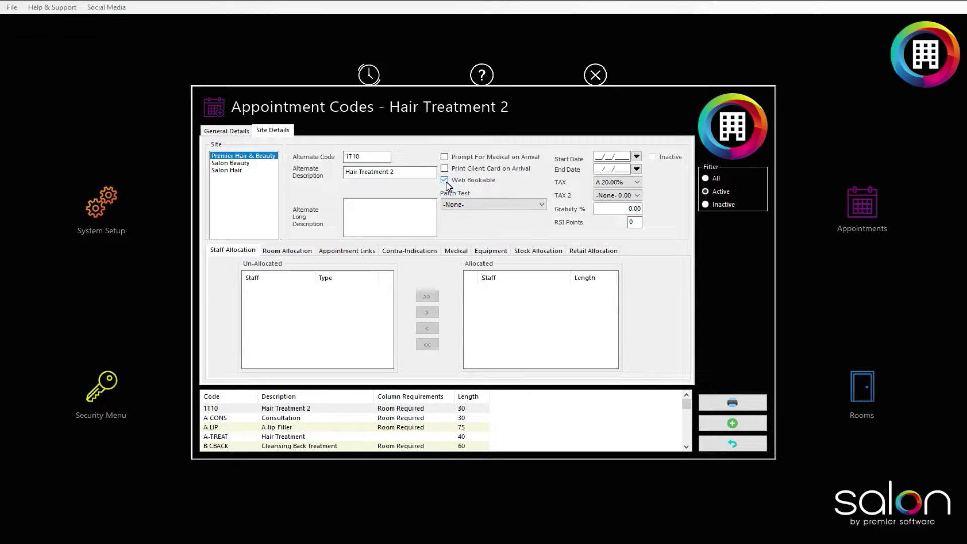
pyautogui.click(397, 172)
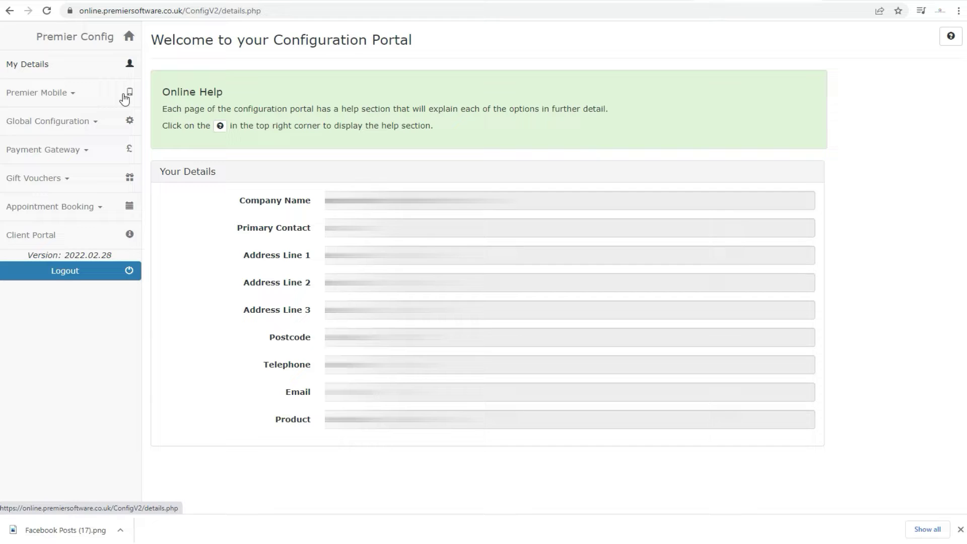
# Review the Client Portal link, then open the Appointment Booking configuration settings
pyautogui.click(45, 236)
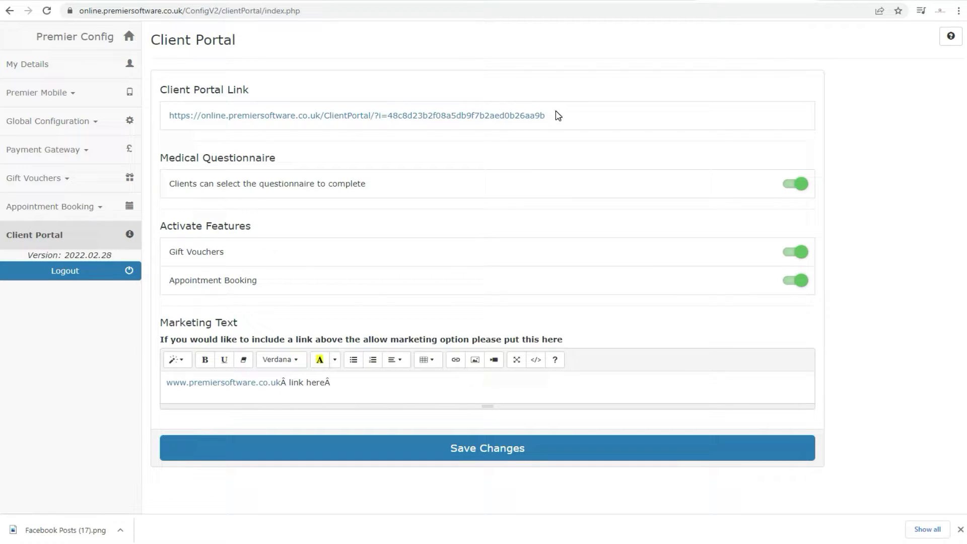
pyautogui.moveTo(557, 115); pyautogui.dragTo(169, 115)
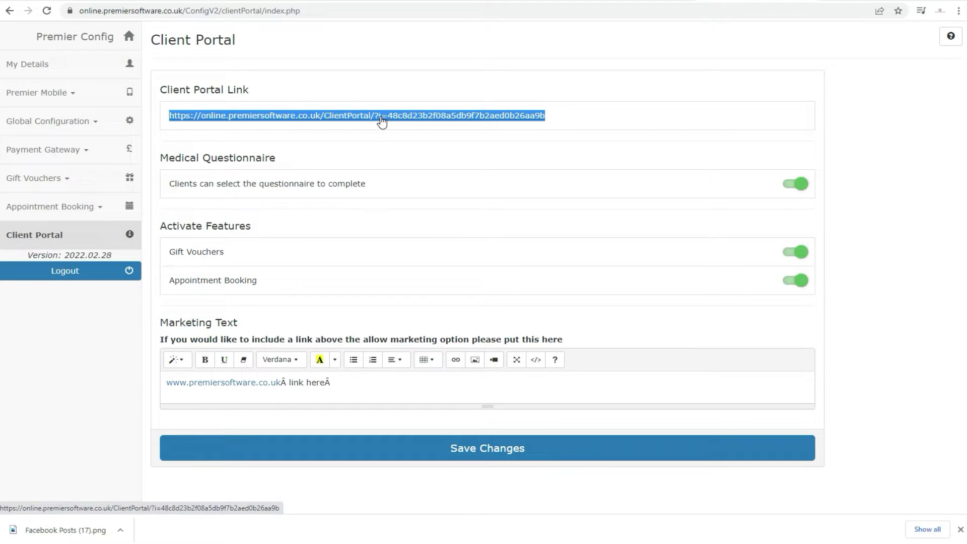
pyautogui.click(79, 207)
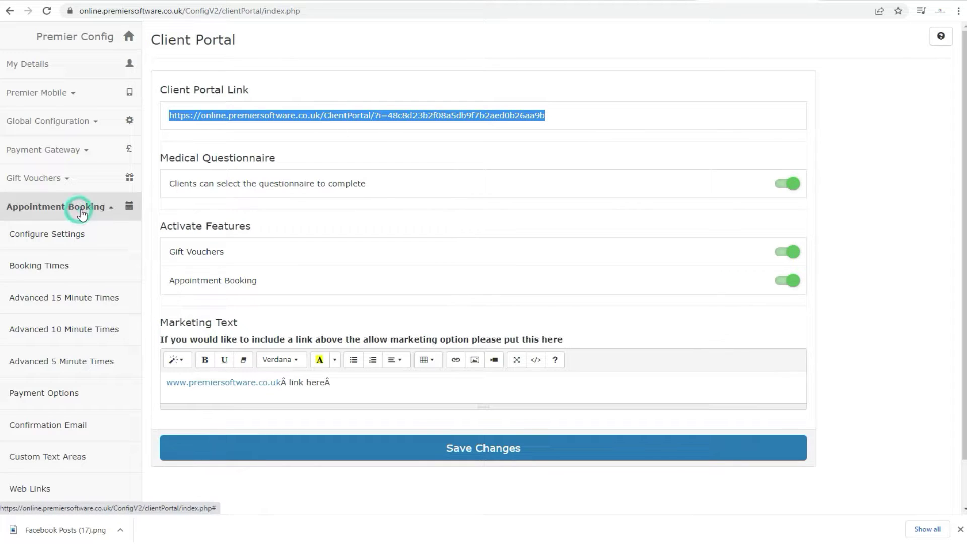
pyautogui.click(83, 238)
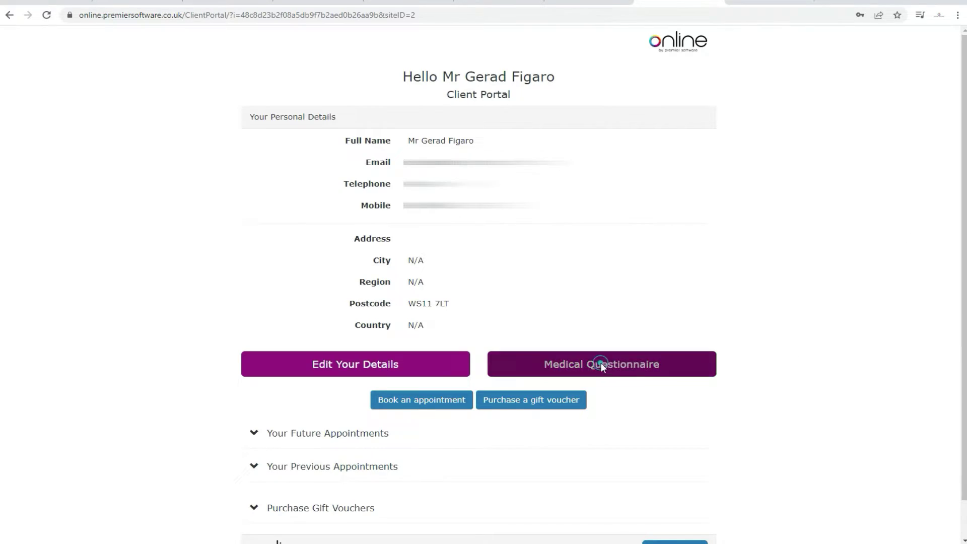
# Choose the 1. Hair medical questionnaire and continue
pyautogui.click(602, 366)
pyautogui.click(469, 109)
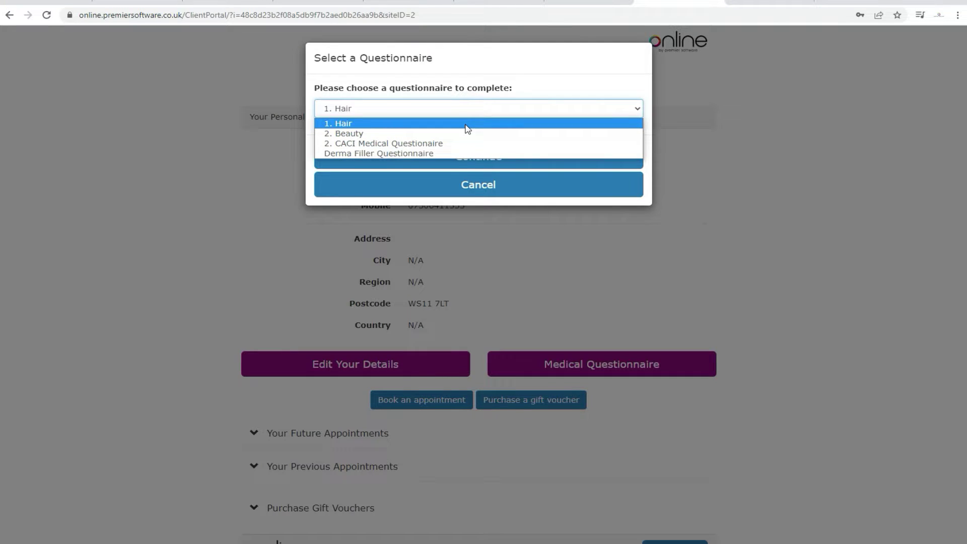
pyautogui.click(479, 79)
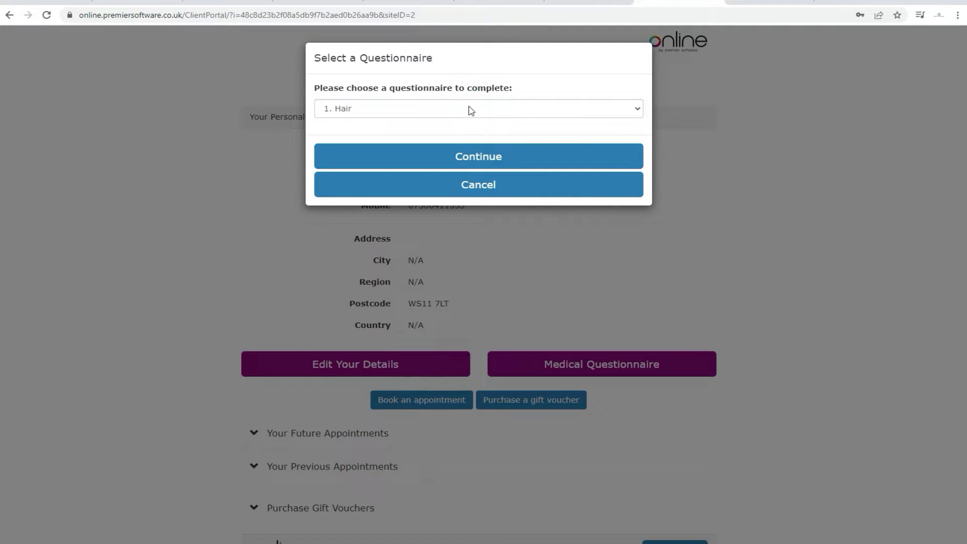
pyautogui.click(473, 156)
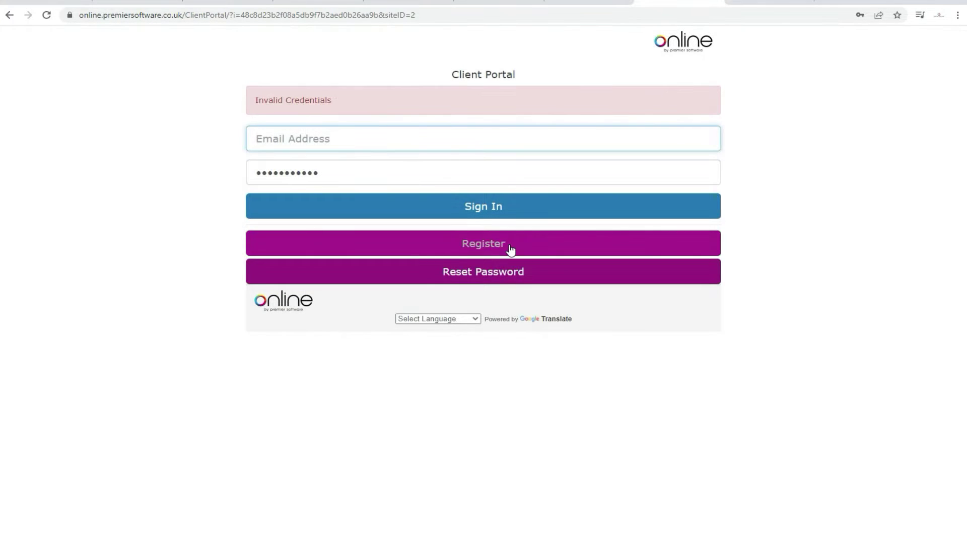
# Submit a new account registration with title Mr, which is rejected for a duplicate email
pyautogui.click(512, 249)
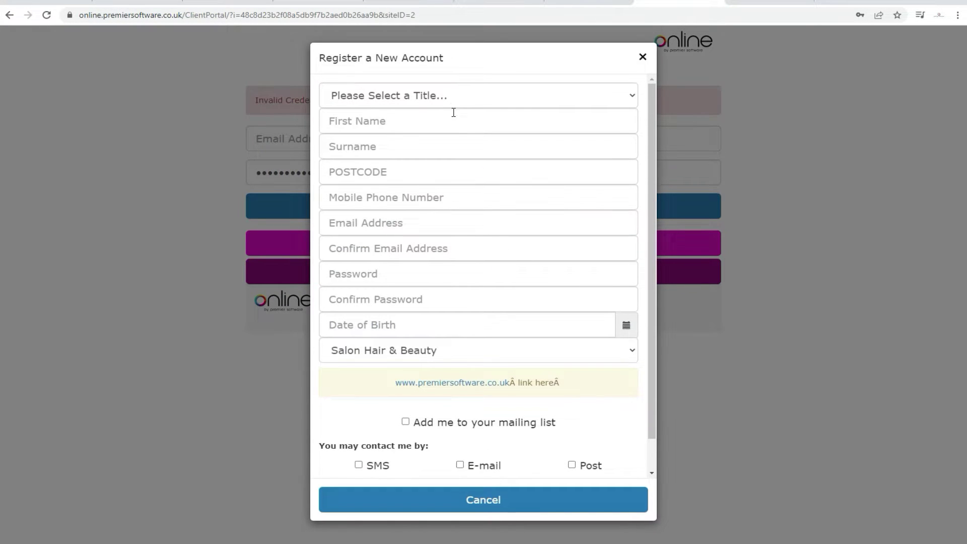
pyautogui.click(453, 95)
pyautogui.click(338, 140)
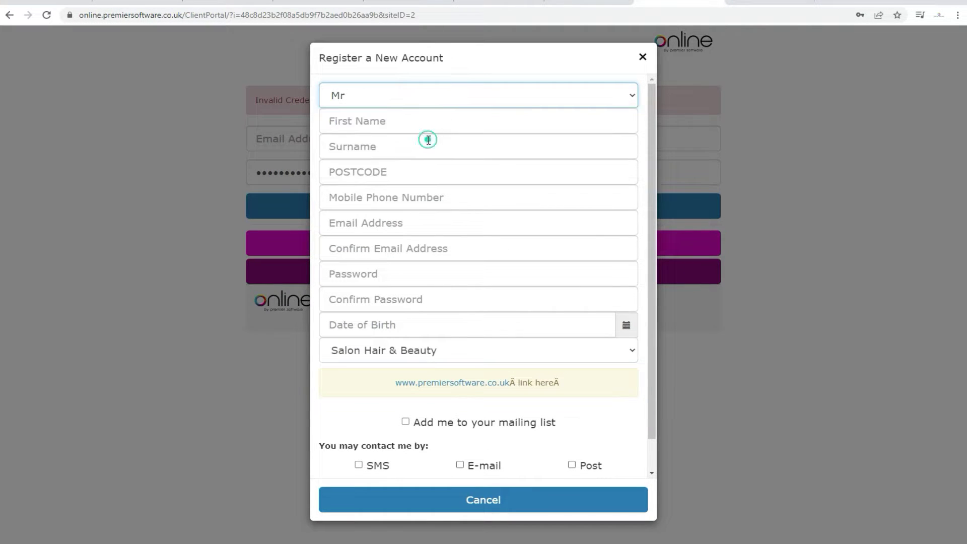
pyautogui.click(378, 121)
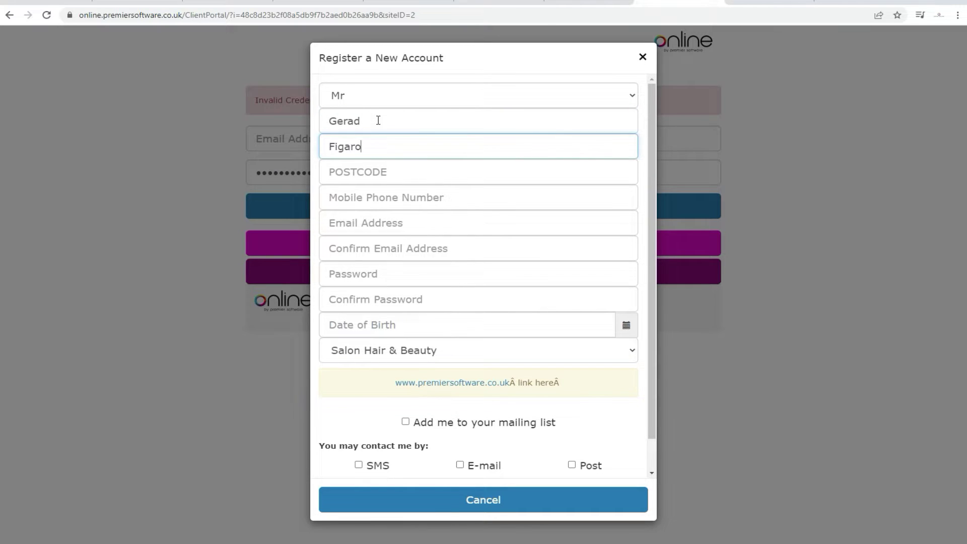
pyautogui.click(522, 457)
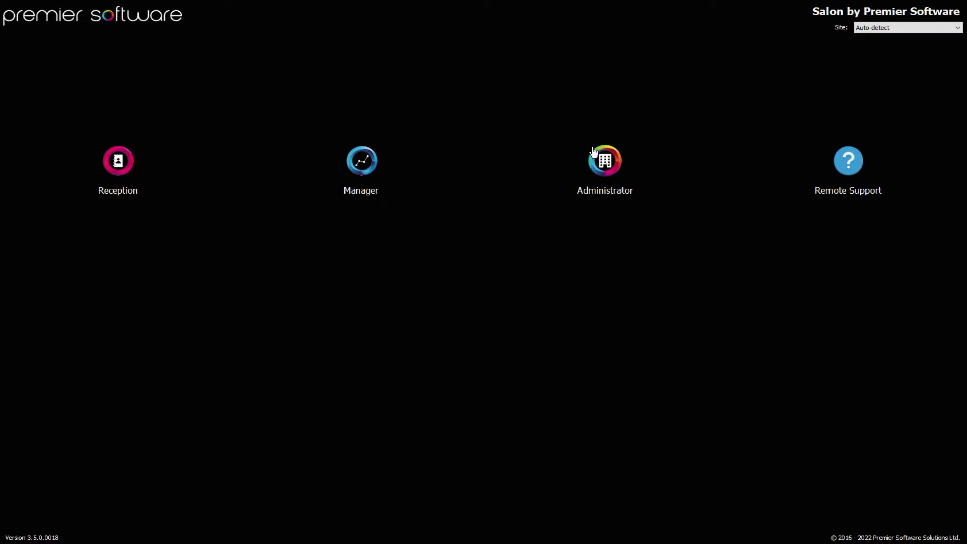
# Browse the medical types, such as High / Low Blood Pressure, and their web questions
pyautogui.click(605, 160)
pyautogui.click(861, 204)
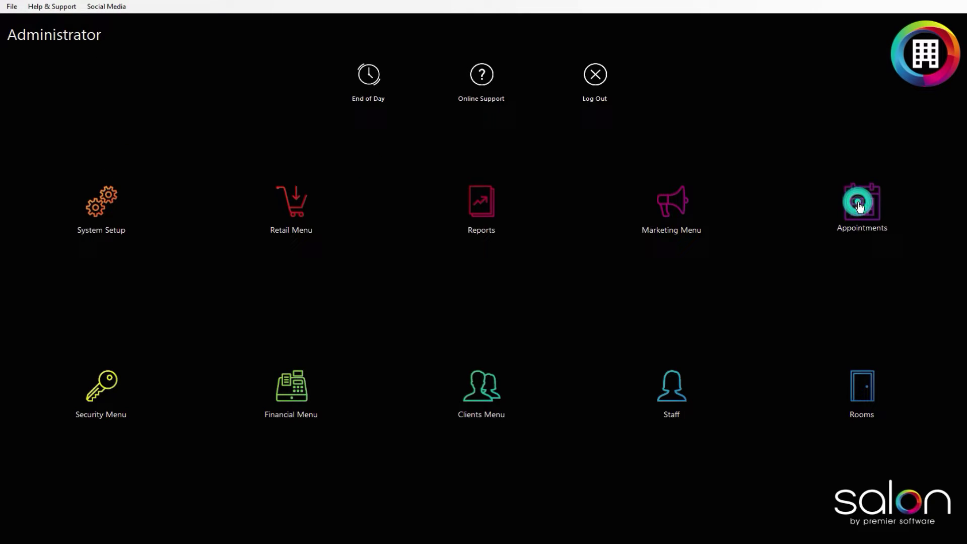
pyautogui.click(666, 215)
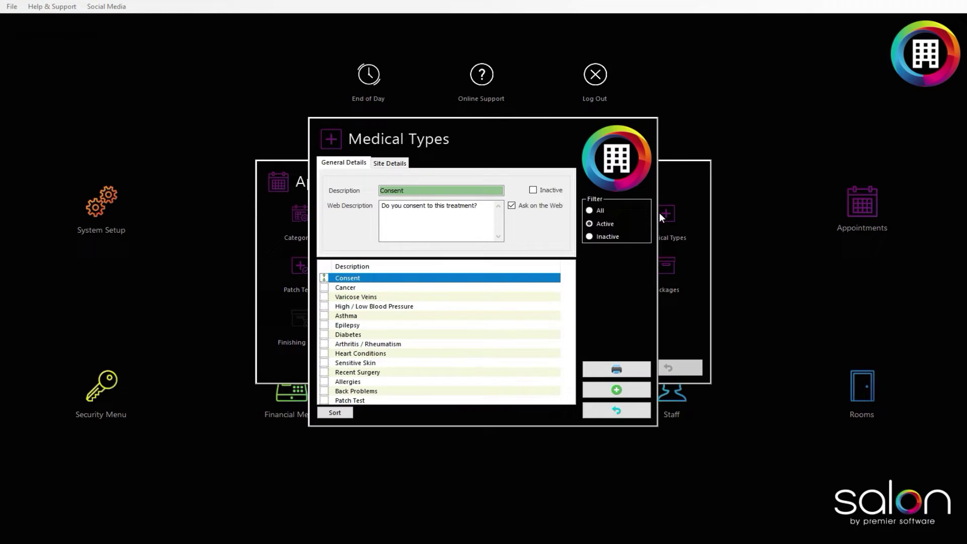
pyautogui.click(356, 306)
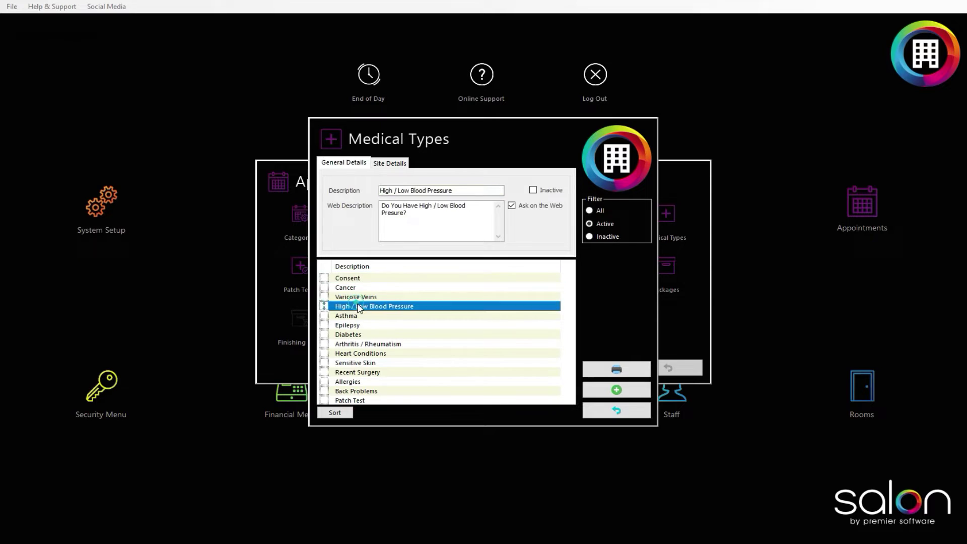
pyautogui.click(349, 325)
# Toggle Cancer's Ask on the Web off and on, review its Site Details, and close
pyautogui.click(354, 288)
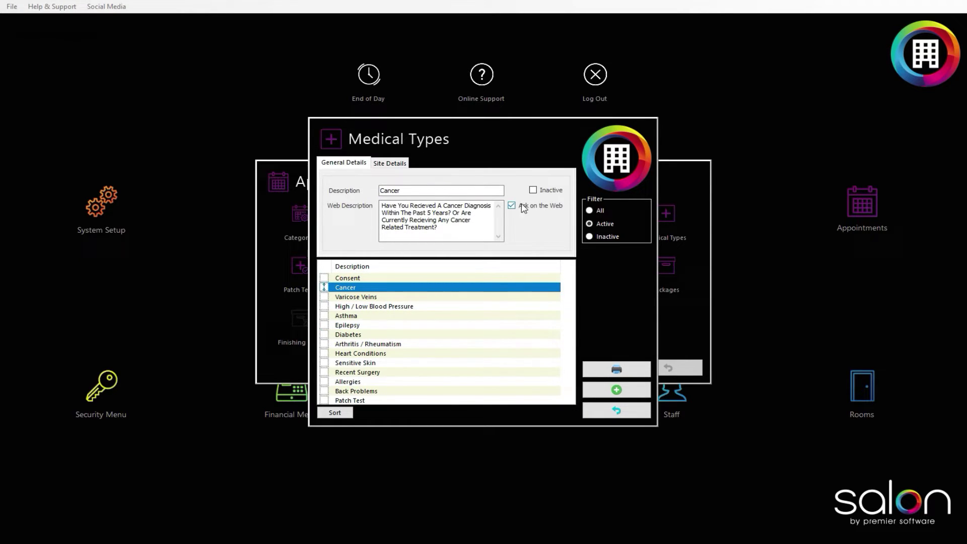
pyautogui.click(513, 206)
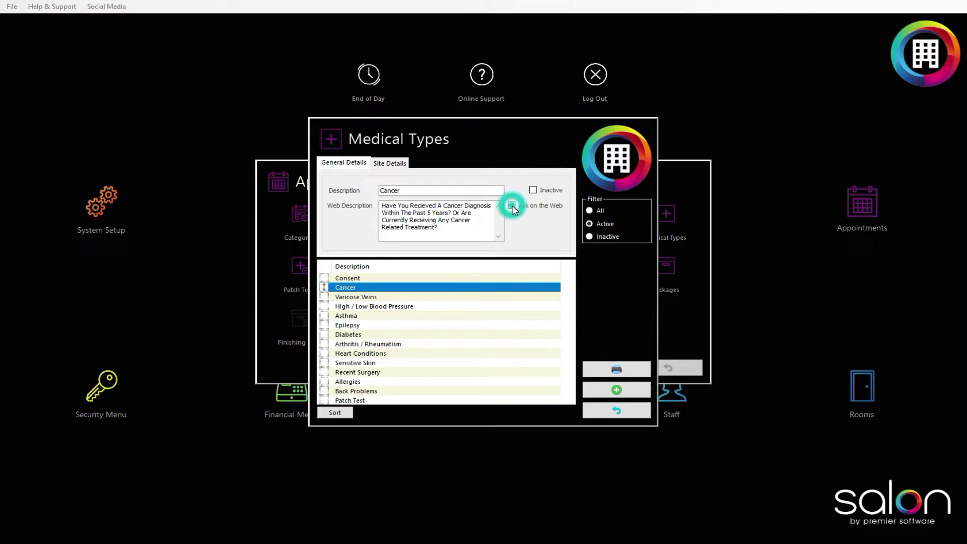
pyautogui.click(513, 205)
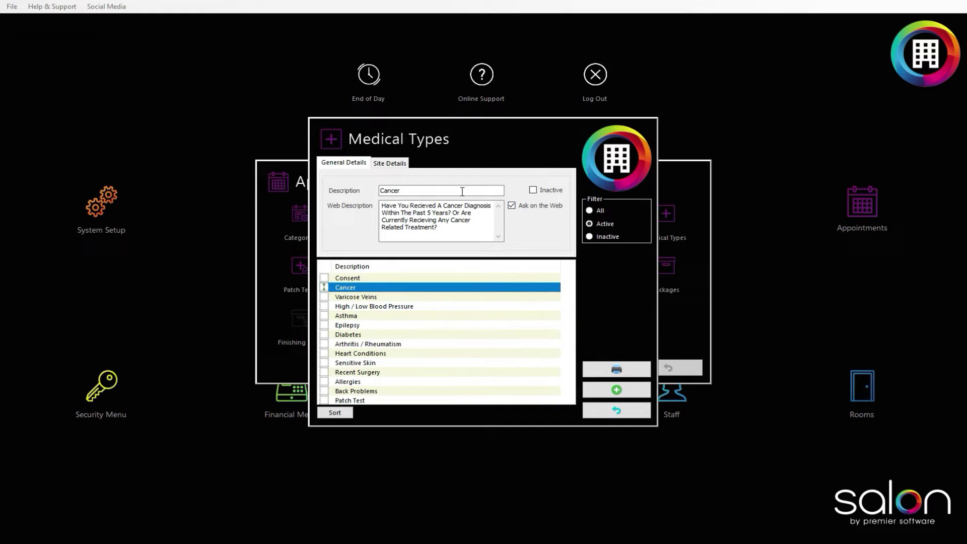
pyautogui.click(391, 164)
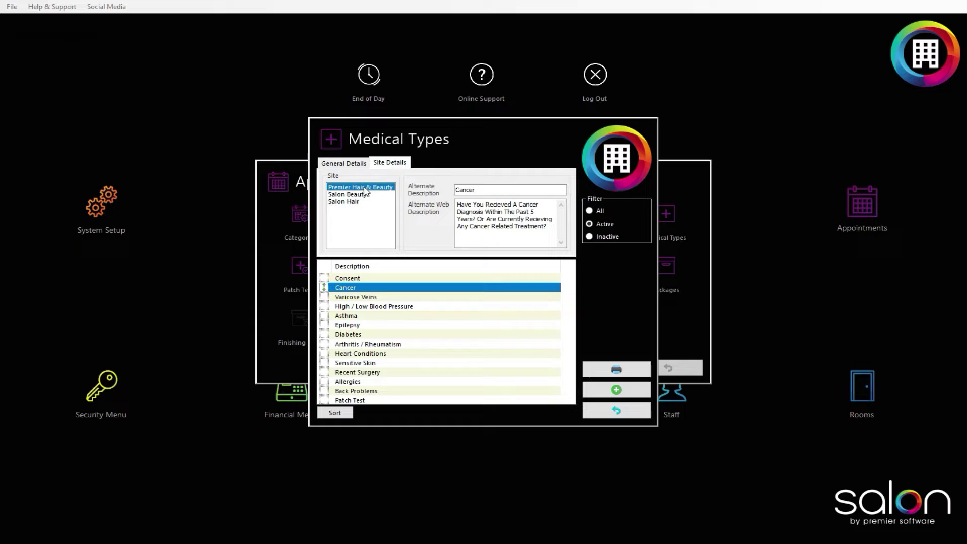
pyautogui.click(345, 164)
pyautogui.click(617, 411)
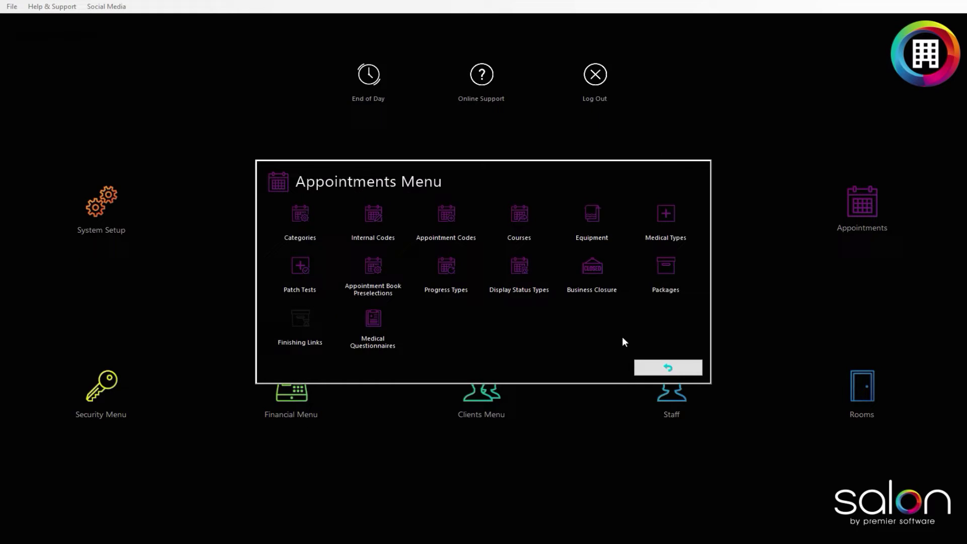
# Add and cancel a questionnaire record, then view 1. Hair's site medical types (Cancer, Epilepsy)
pyautogui.click(374, 319)
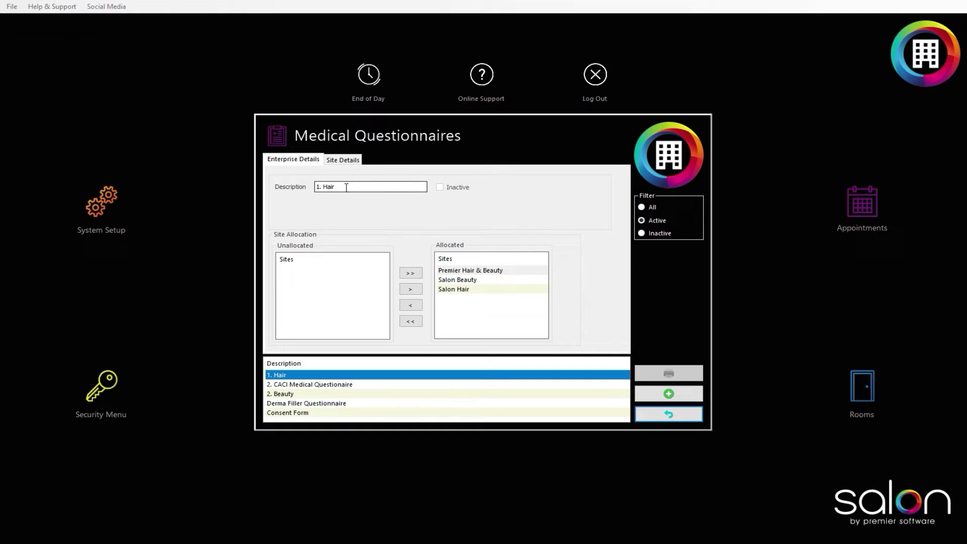
pyautogui.click(669, 394)
pyautogui.click(370, 187)
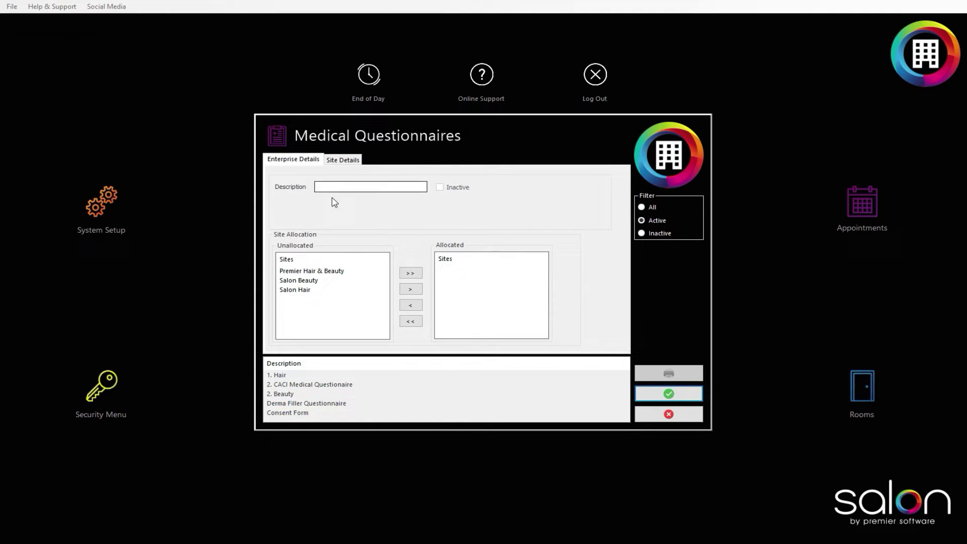
pyautogui.click(669, 415)
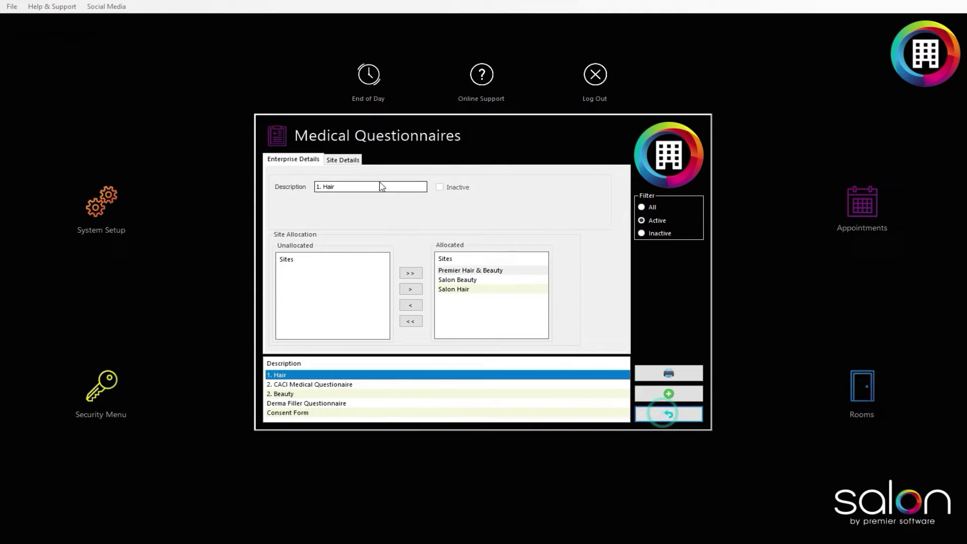
pyautogui.click(342, 159)
pyautogui.scroll(-4, 499, 227)
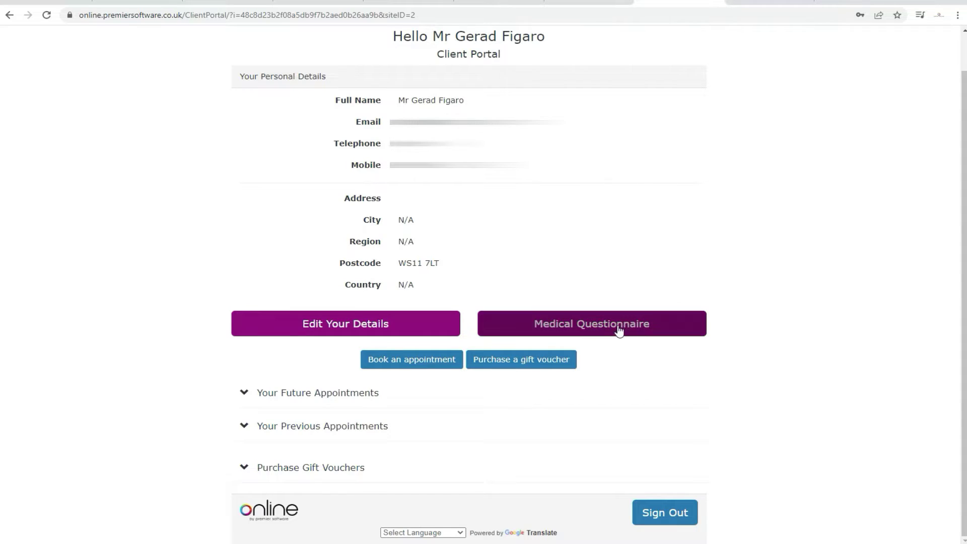
pyautogui.click(612, 325)
# Pick the 1. Hair questionnaire online and continue to its questions
pyautogui.click(340, 108)
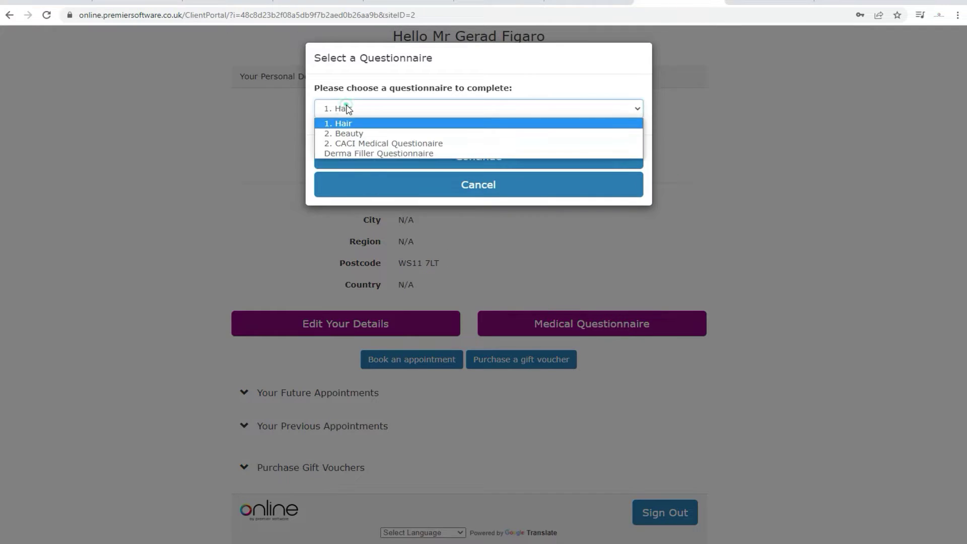
pyautogui.click(341, 124)
pyautogui.click(402, 162)
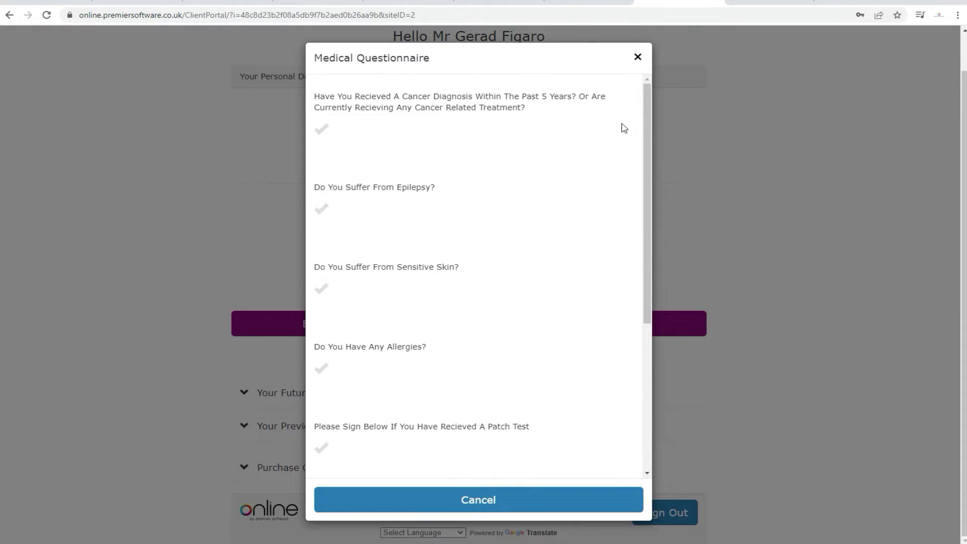
pyautogui.moveTo(646, 131); pyautogui.dragTo(644, 279)
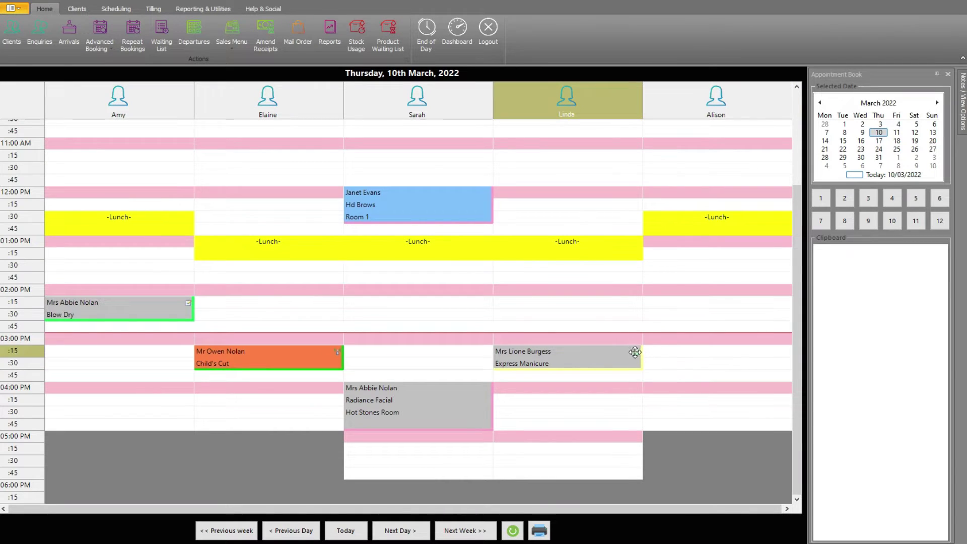
# Name the fifth display status 'Silent Appointment' and tick its Time and Date options
pyautogui.click(637, 353)
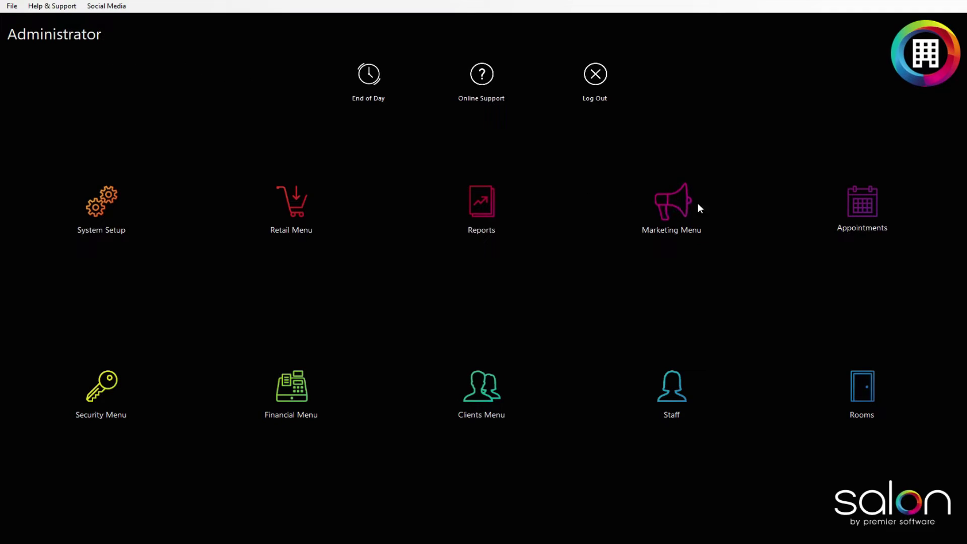
pyautogui.click(855, 204)
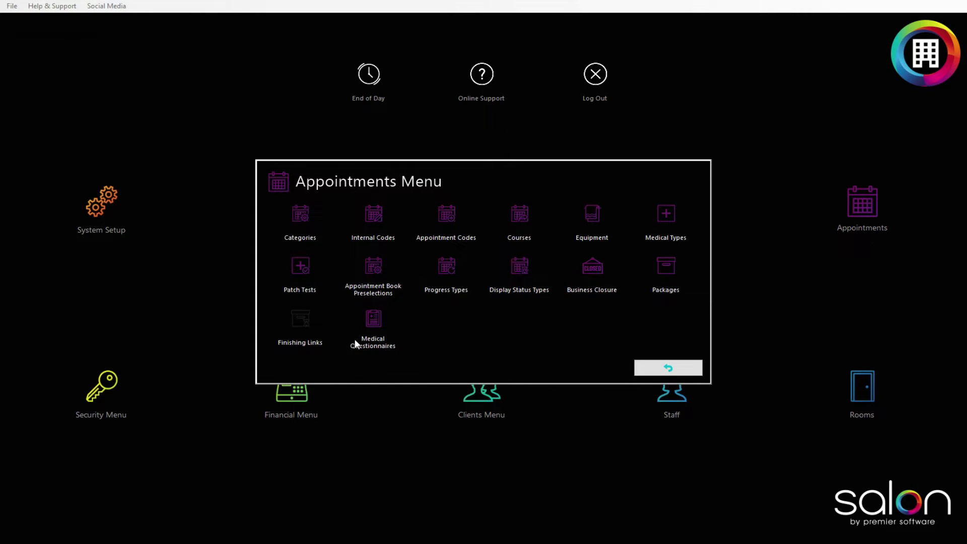
pyautogui.click(520, 273)
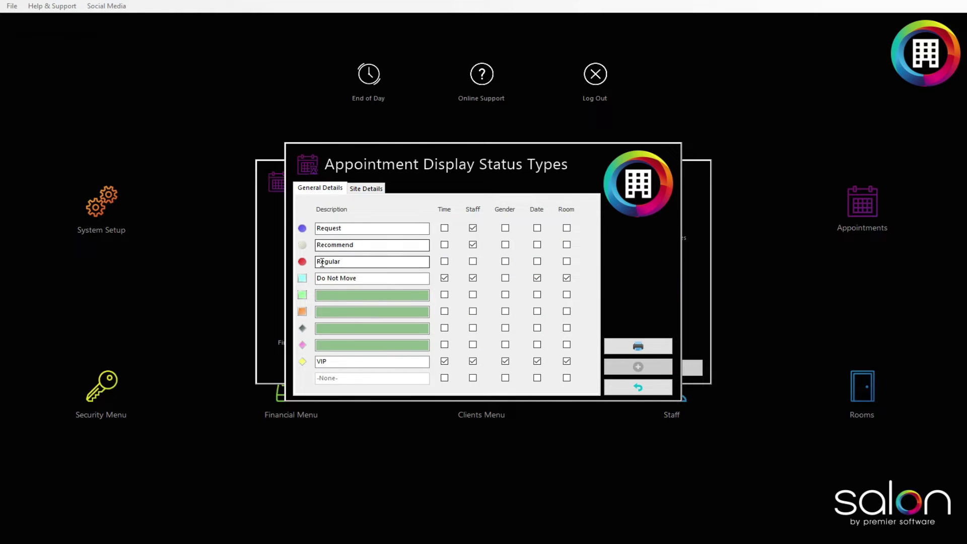
pyautogui.click(335, 295)
pyautogui.click(335, 295)
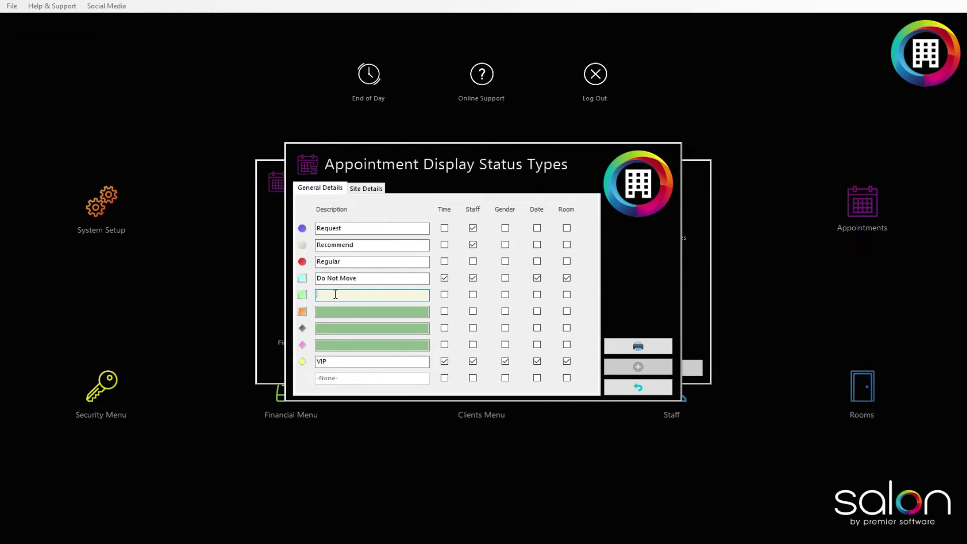
pyautogui.write('Silen')
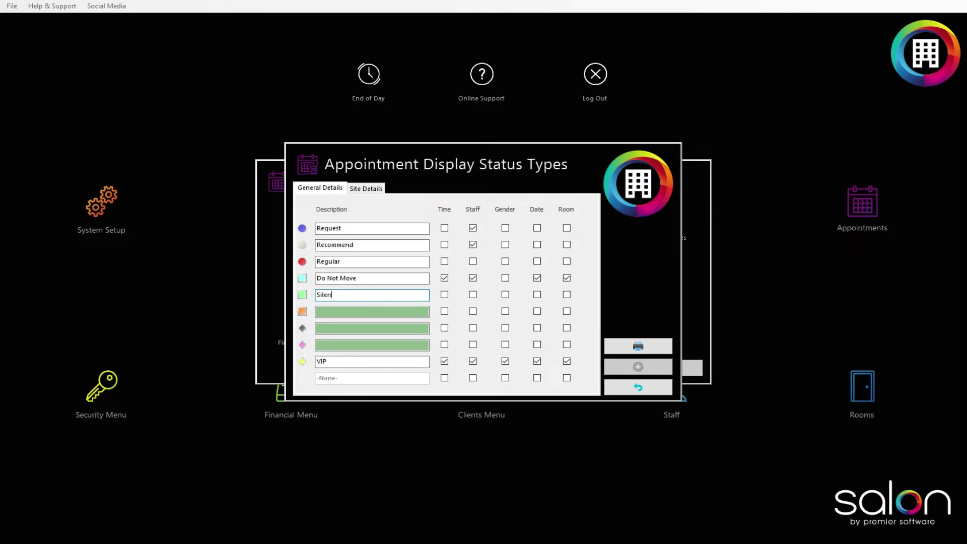
pyautogui.write('t Appointment')
pyautogui.click(444, 295)
pyautogui.click(537, 295)
pyautogui.click(639, 389)
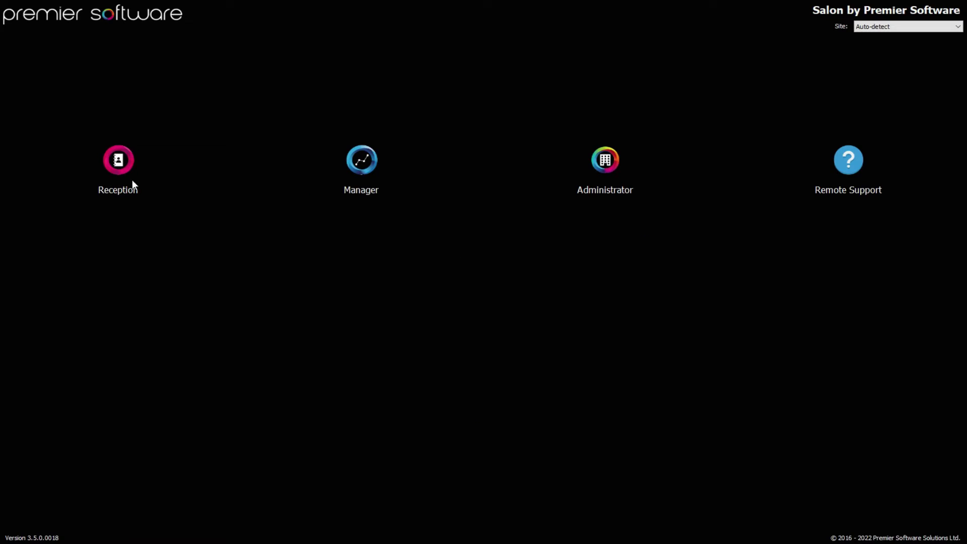
pyautogui.click(117, 159)
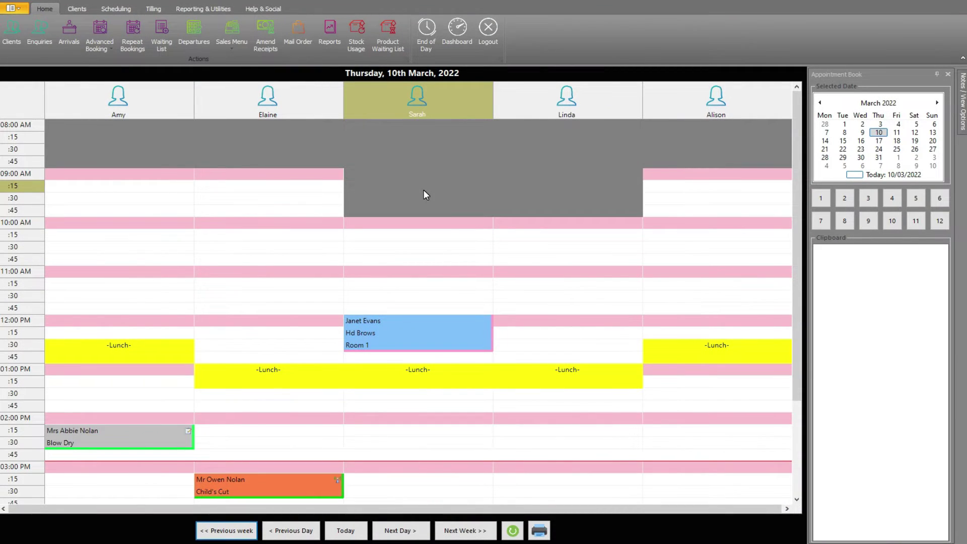
pyautogui.doubleClick(545, 482)
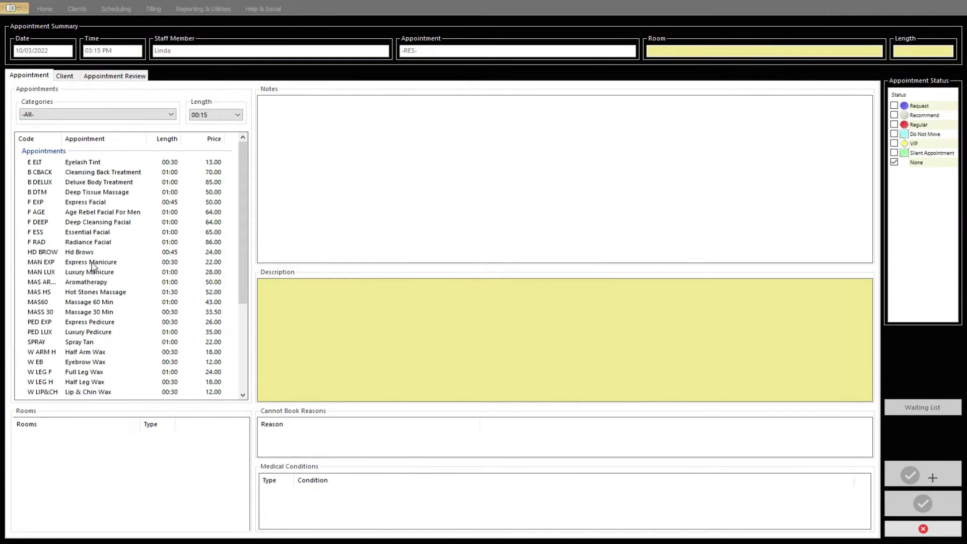
pyautogui.doubleClick(94, 263)
pyautogui.click(895, 154)
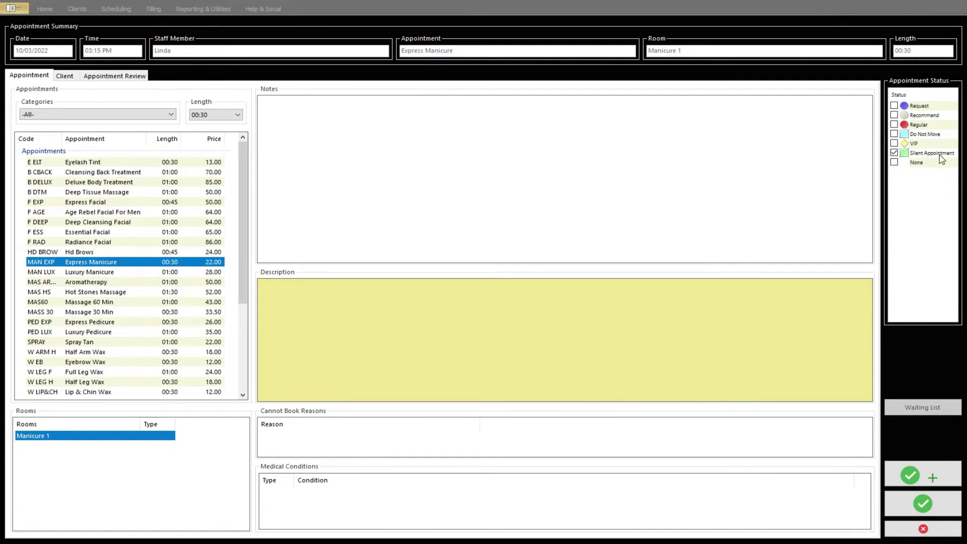
pyautogui.click(923, 503)
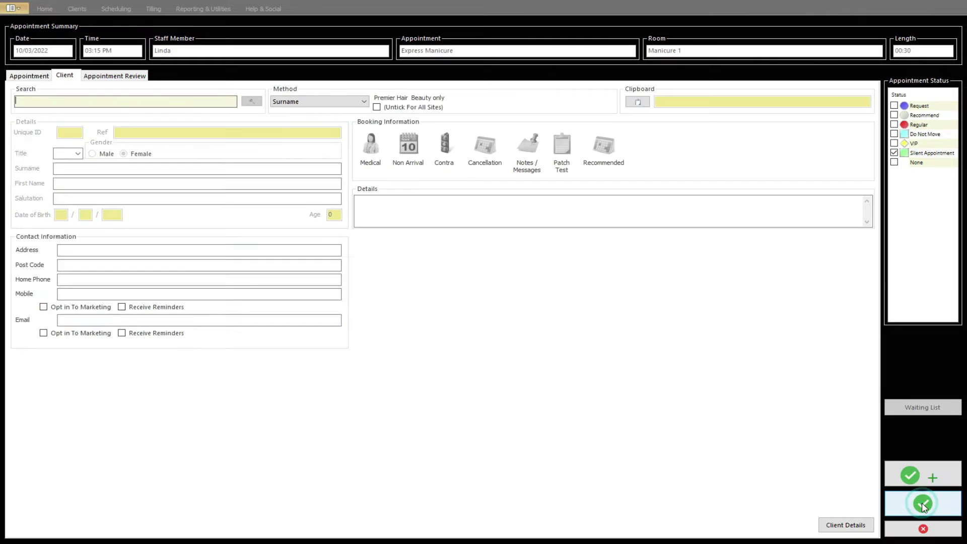
pyautogui.write('Burgess')
pyautogui.click(922, 503)
pyautogui.moveTo(796, 397); pyautogui.dragTo(796, 461)
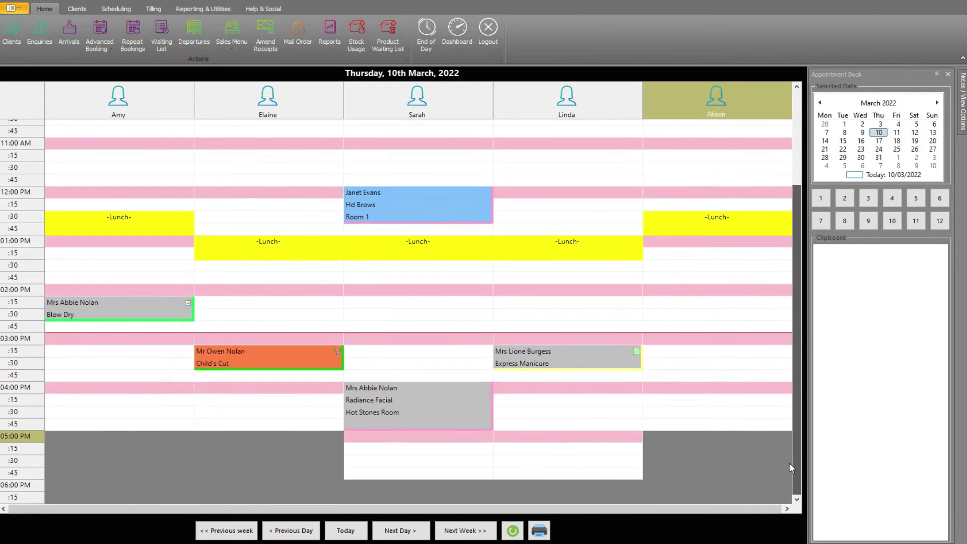
pyautogui.click(638, 351)
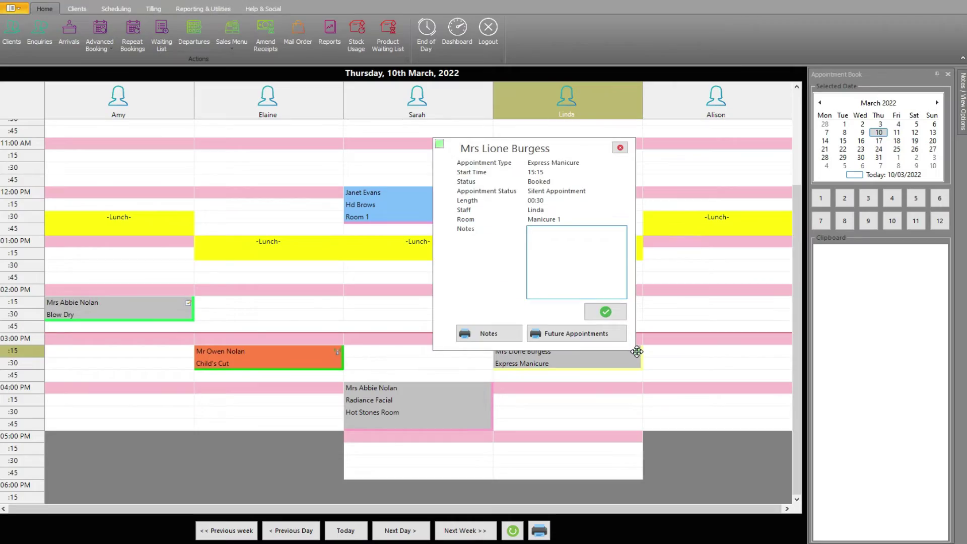